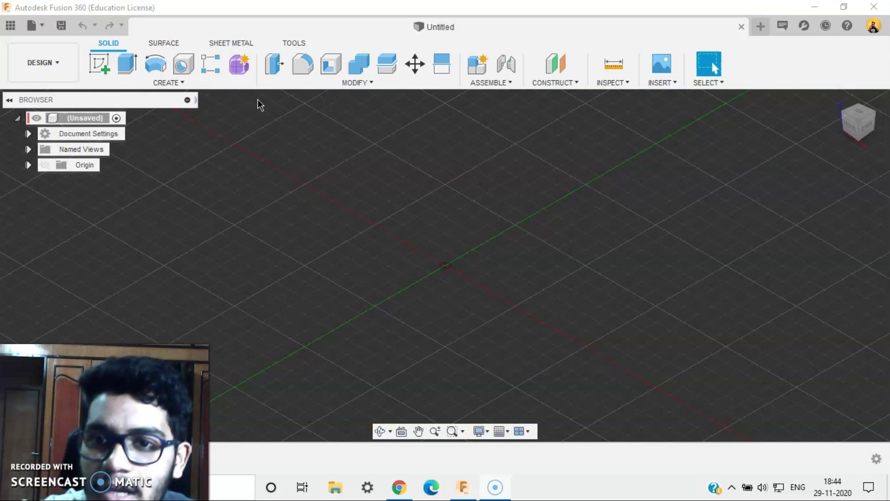
Create a quadball form at the origin on the horizontal plane with 40 mm diameter, 4 span faces and width mirror symmetry.
left_click(243, 66)
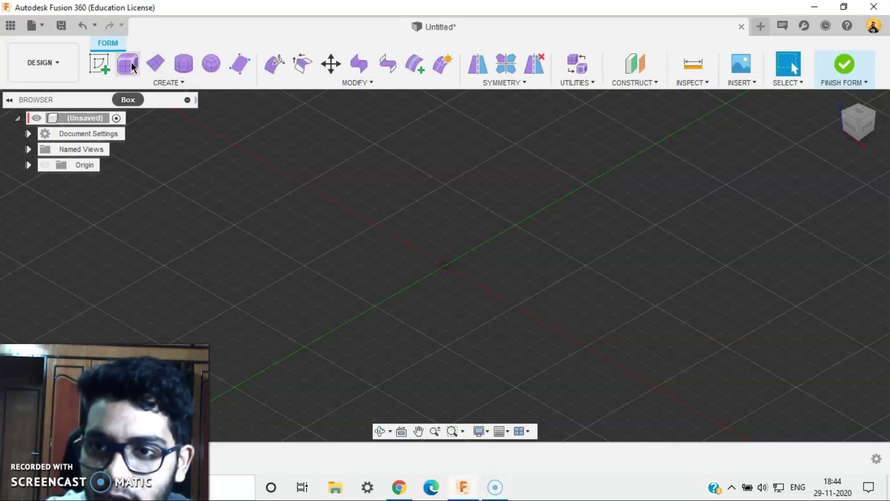
left_click(211, 64)
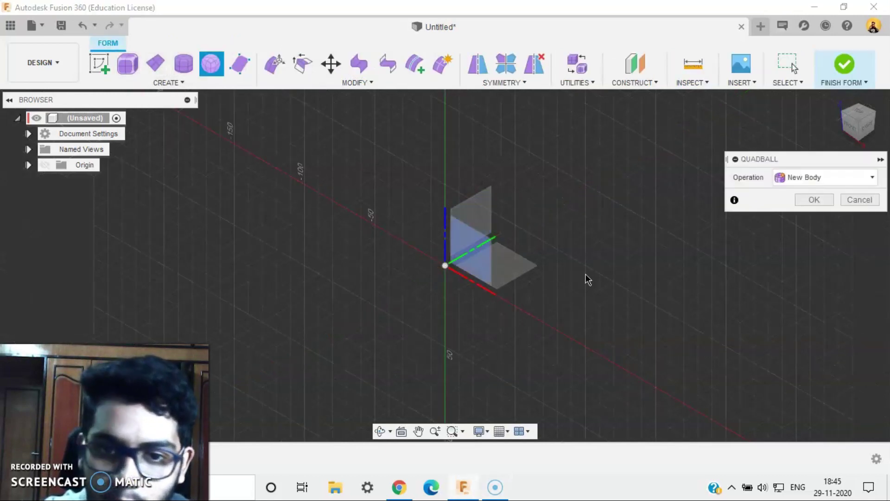
left_click(527, 270)
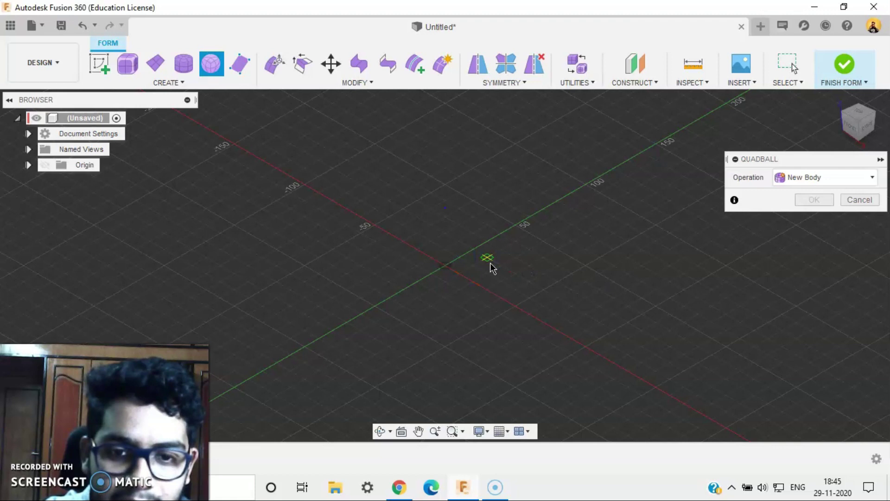
left_click(445, 261)
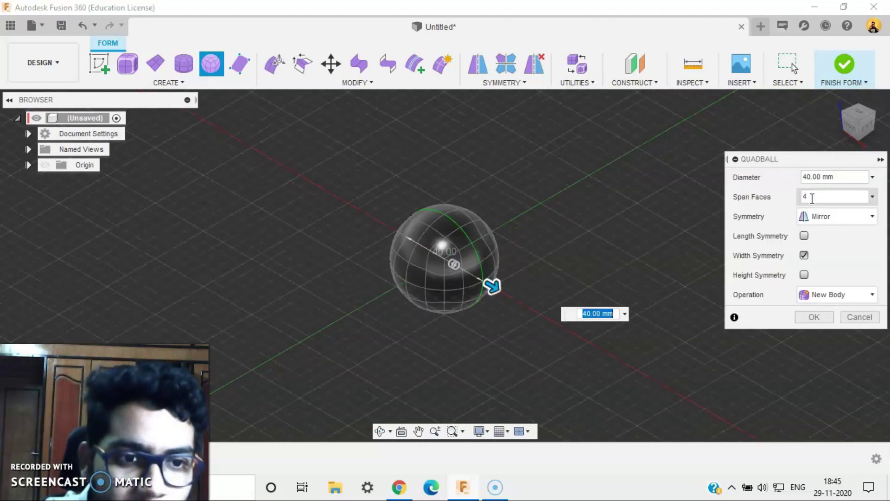
left_click(814, 317)
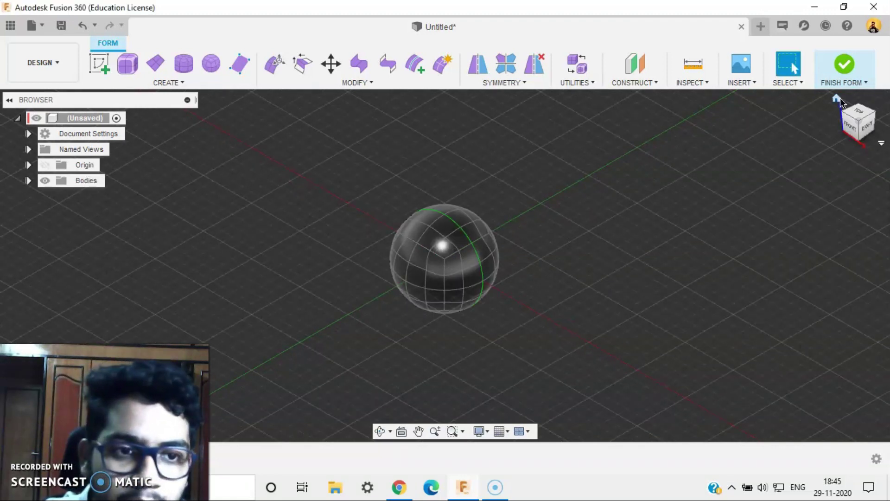
Scale the entire ball with Edit Form in the front view into a tall ellipsoid, nearly twice as high and about three-quarters as wide.
left_click(838, 100)
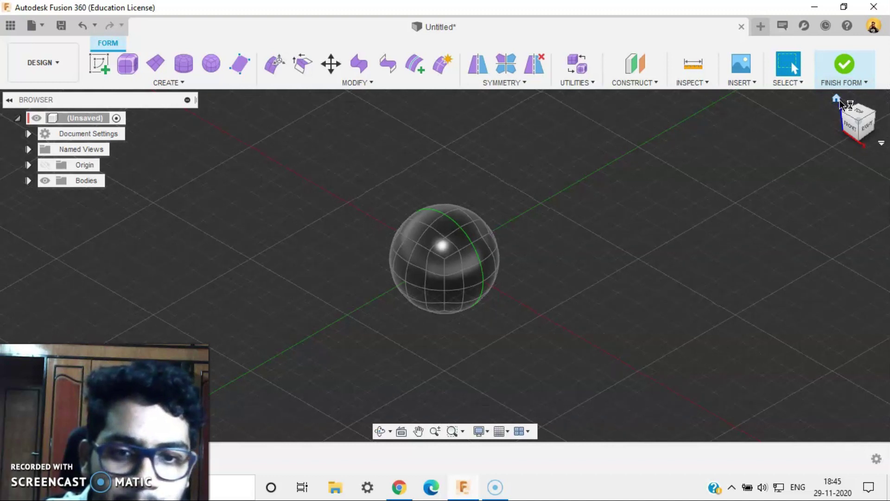
left_click(413, 240)
left_click(274, 65)
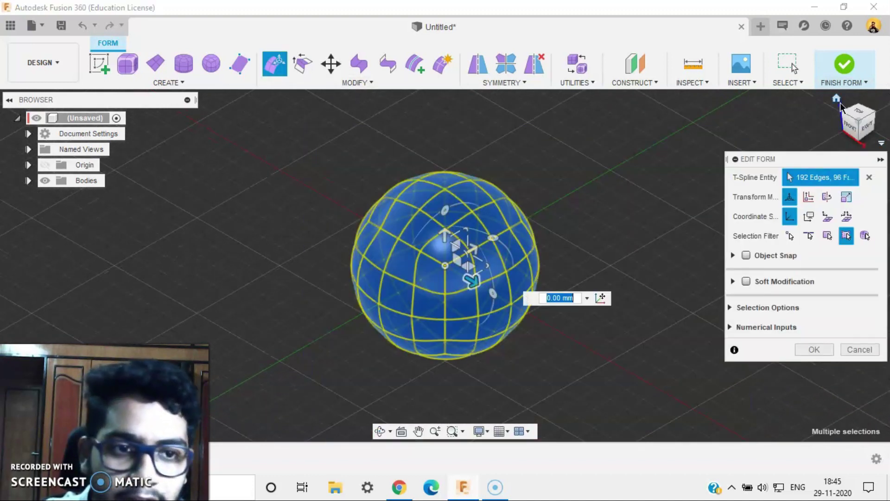
left_click(850, 128)
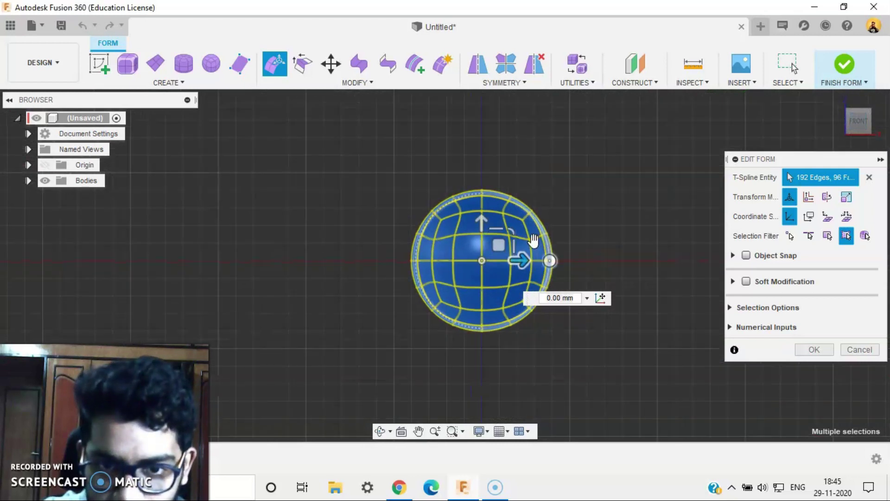
left_click_drag(489, 232, 497, 212)
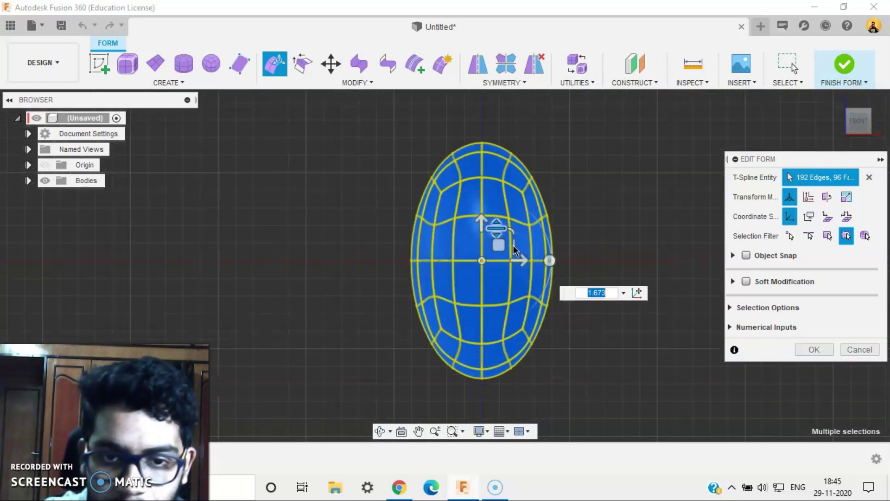
mouse_move(513, 244)
left_mouse_down()
mouse_move(497, 228)
mouse_move(520, 251)
left_mouse_up()
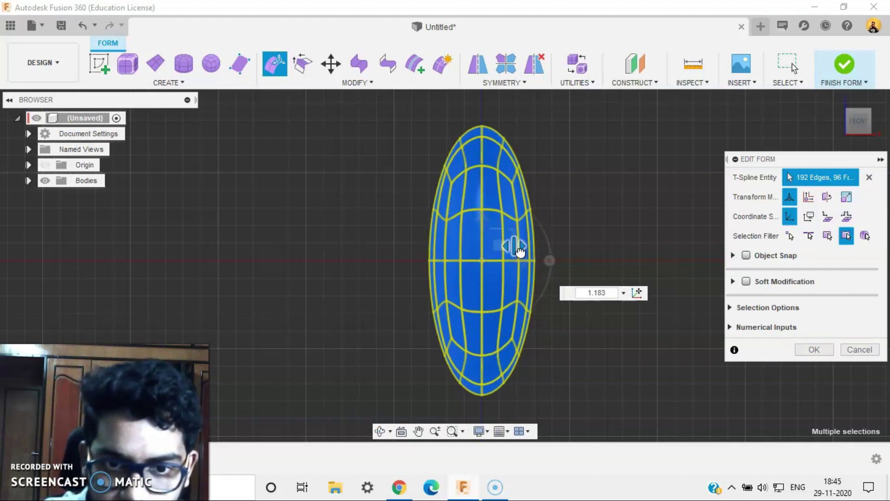
left_click(614, 201)
Flatten the faces at the upper end of the body by scaling them vertically to about 0.63.
left_click_drag(393, 98, 555, 200)
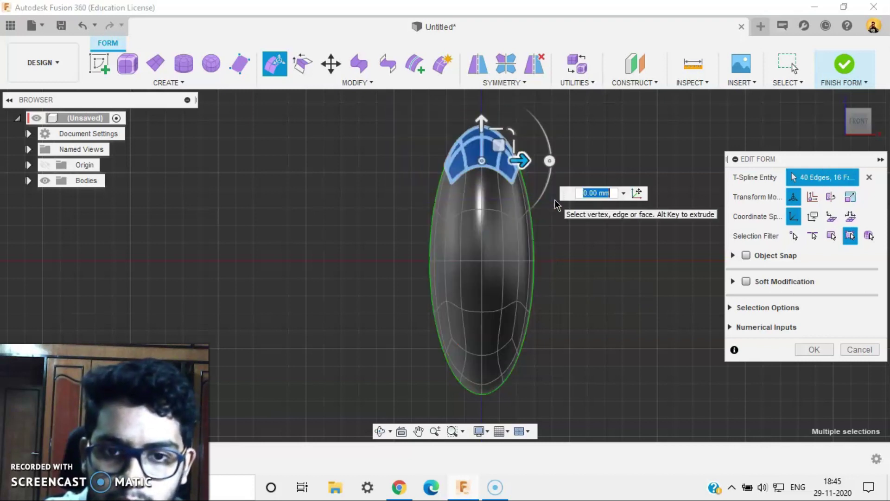
left_click_drag(495, 129, 495, 140)
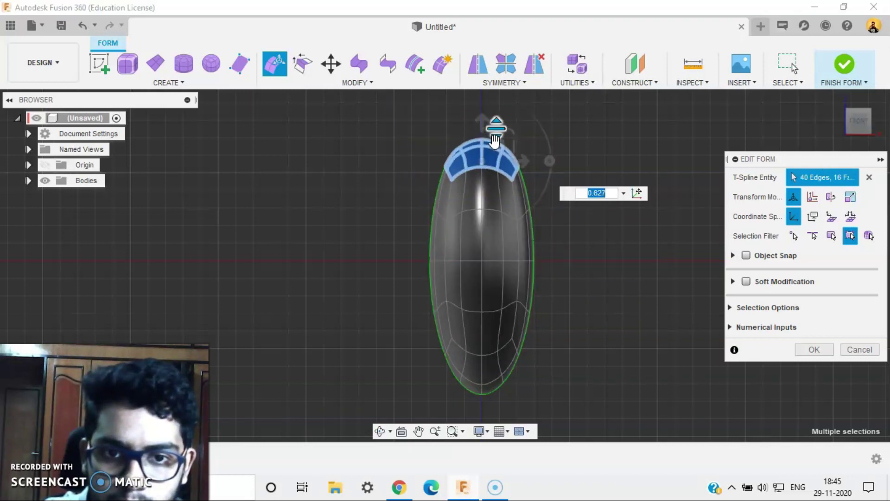
left_click(395, 289)
Flatten the faces at the body's lower end by scaling them vertically to about 0.21.
left_click_drag(374, 280, 648, 417)
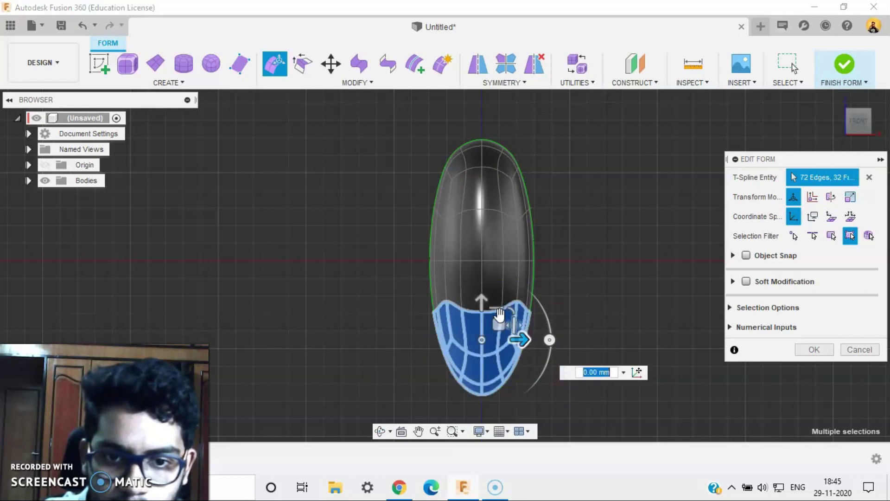
left_click_drag(496, 306, 503, 357)
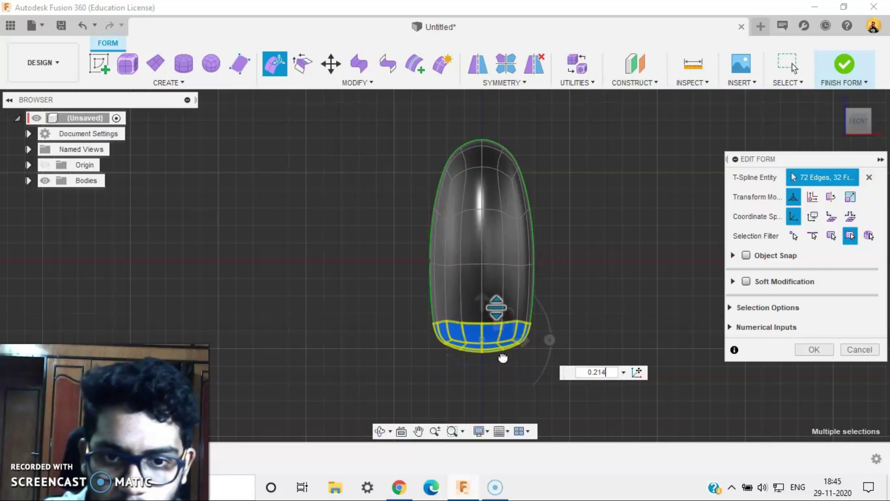
left_click(585, 259)
Select the whole body in the front view and scale it vertically to about 1.07.
middle_click_drag(585, 259, 889, 112, "shift")
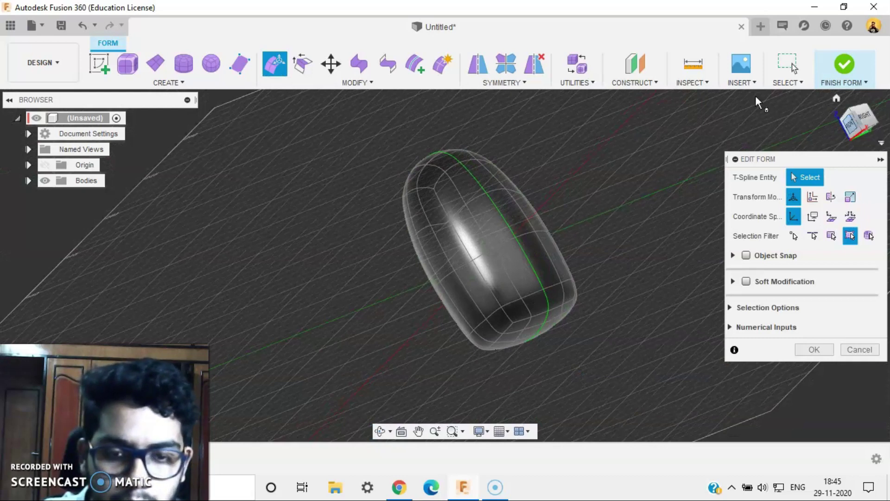
left_click(849, 123)
left_click_drag(391, 136, 596, 395)
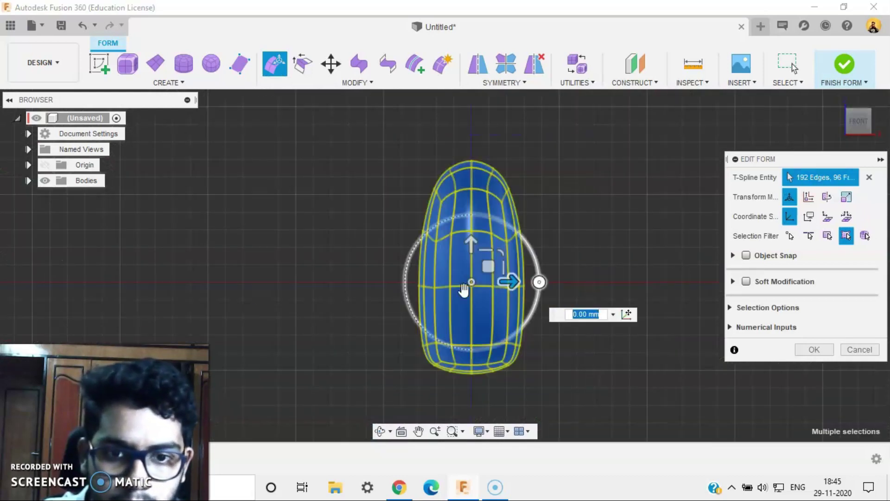
left_click_drag(487, 252, 486, 250)
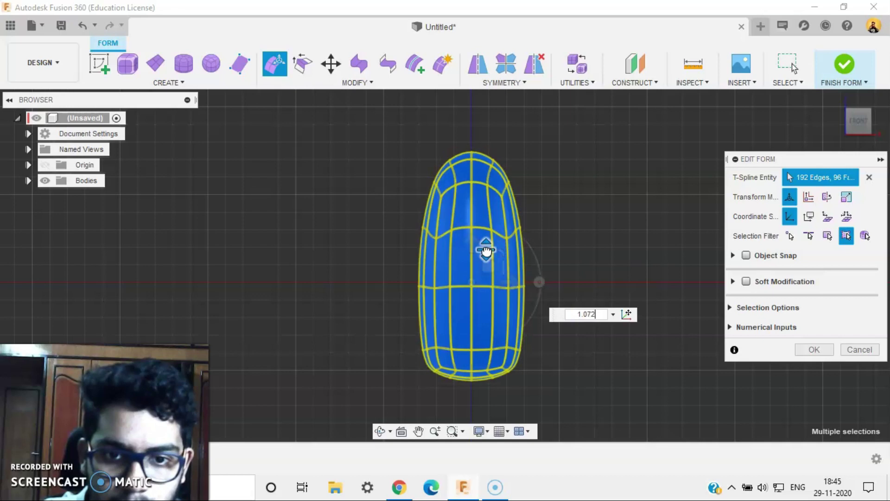
left_click(640, 262)
Pull the ring of ten underside faces on one half of the body down 15 mm to form mirrored legs.
middle_click_drag(641, 258, 560, 250, "shift")
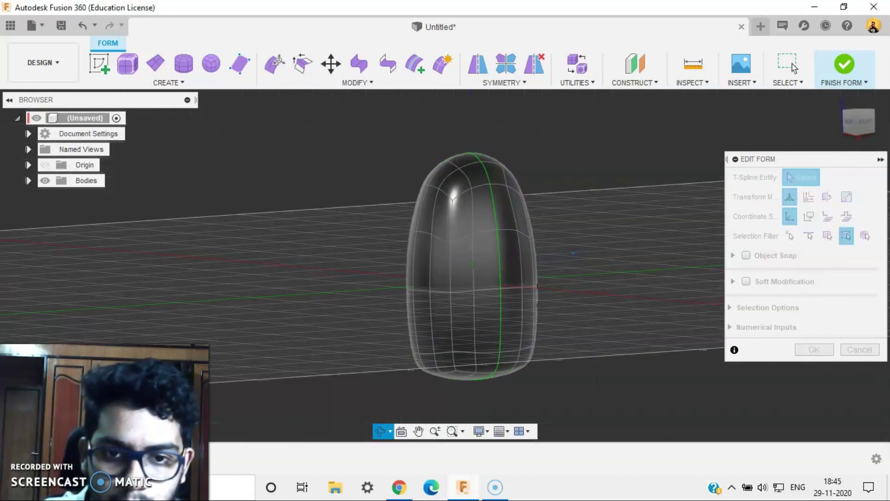
middle_click_drag(560, 325, 557, 265, "shift")
middle_click_drag(651, 292, 655, 311, "shift")
left_click(859, 128)
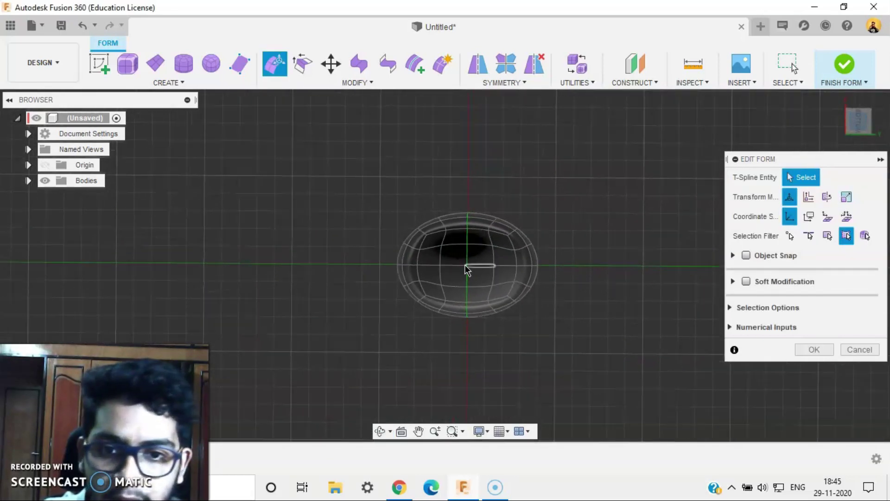
scroll(436, 206, "up", 3)
left_click(441, 211)
left_click(444, 251, "ctrl")
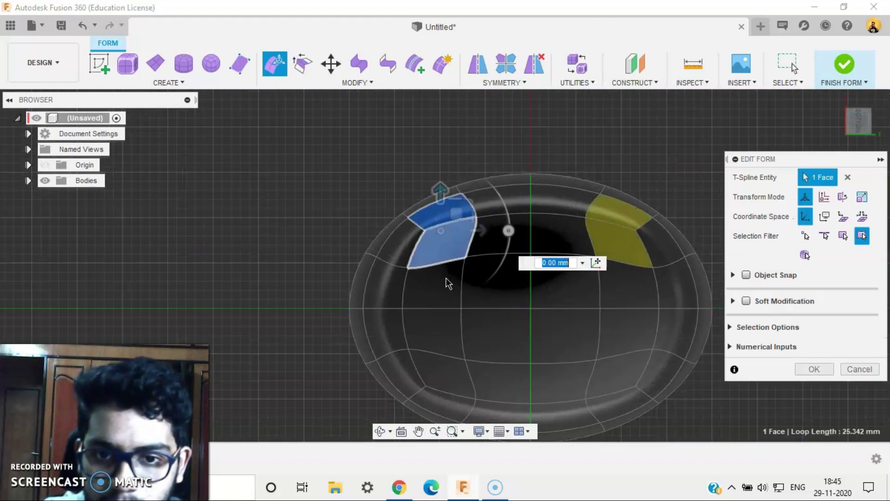
middle_click_drag(447, 316, 454, 267)
left_click(451, 282, "ctrl")
left_click(451, 338, "ctrl")
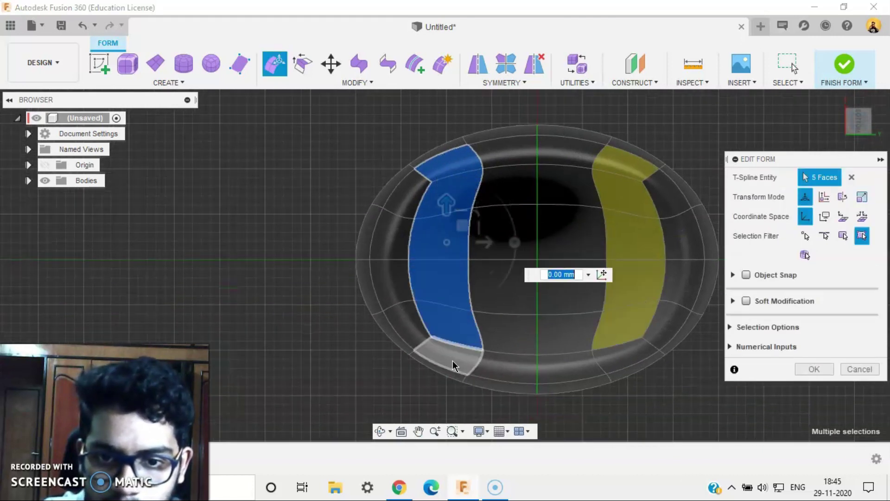
left_click(452, 358, "ctrl")
left_click(416, 337, "shift")
left_click(394, 284, "shift")
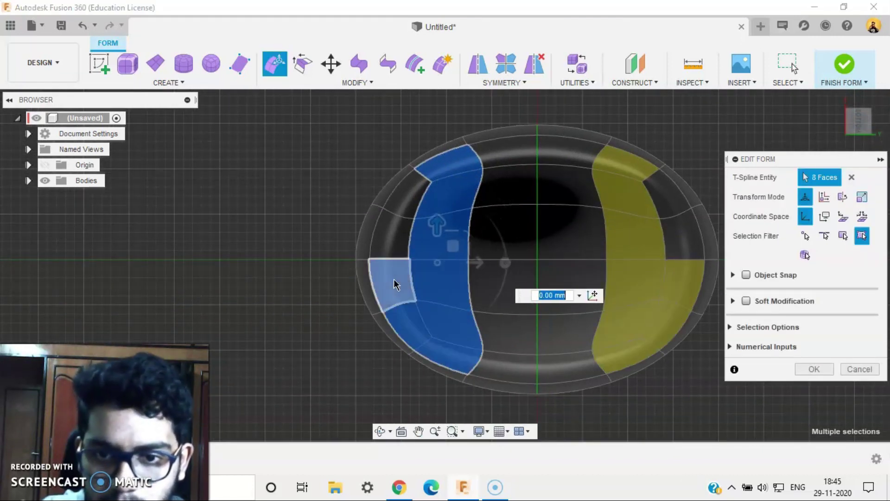
left_click(391, 240, "shift")
left_click(407, 204, "shift")
left_click(862, 118)
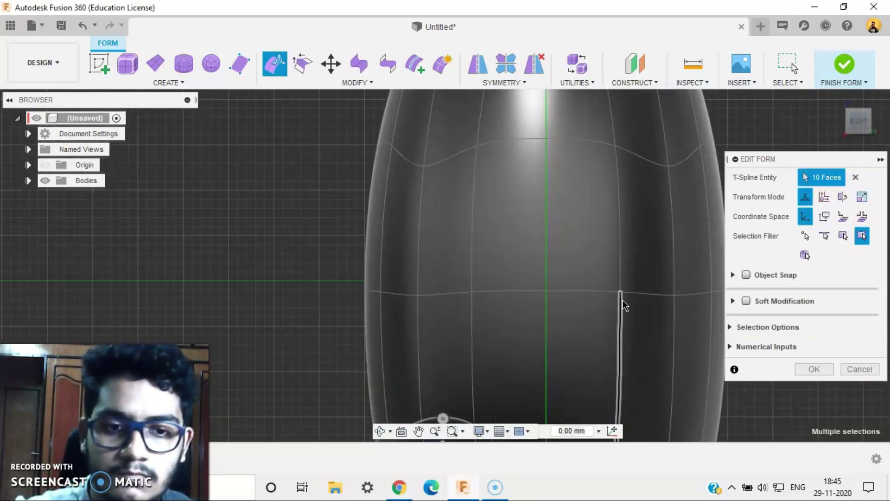
scroll(621, 297, "down", 4)
middle_click_drag(621, 298, 511, 223)
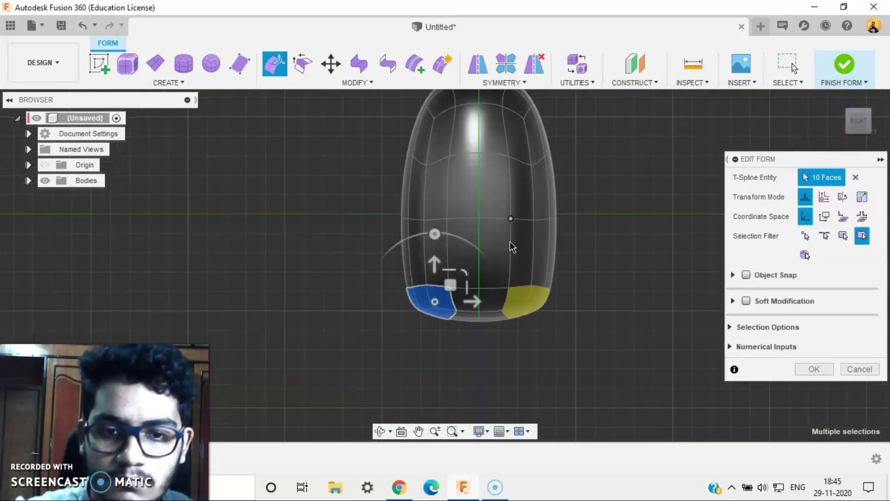
left_click_drag(433, 260, 439, 321)
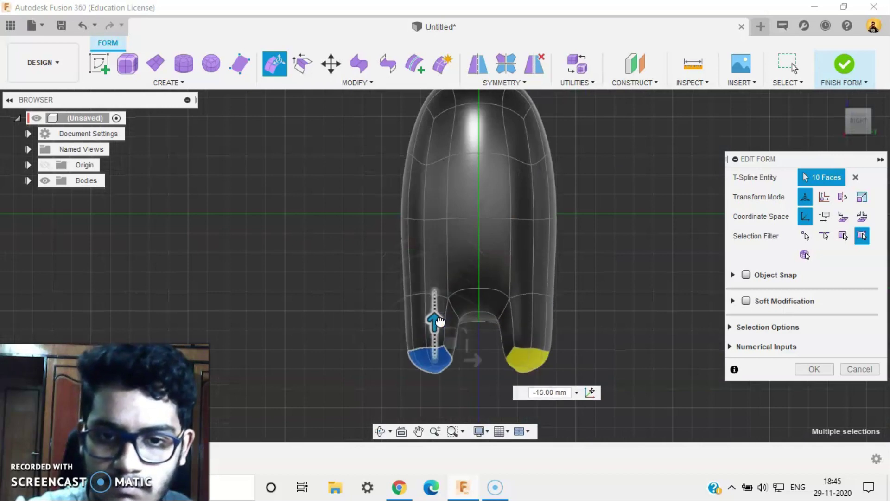
scroll(658, 333, "up", 2)
middle_click_drag(589, 325, 529, 288, "shift")
left_click(586, 286)
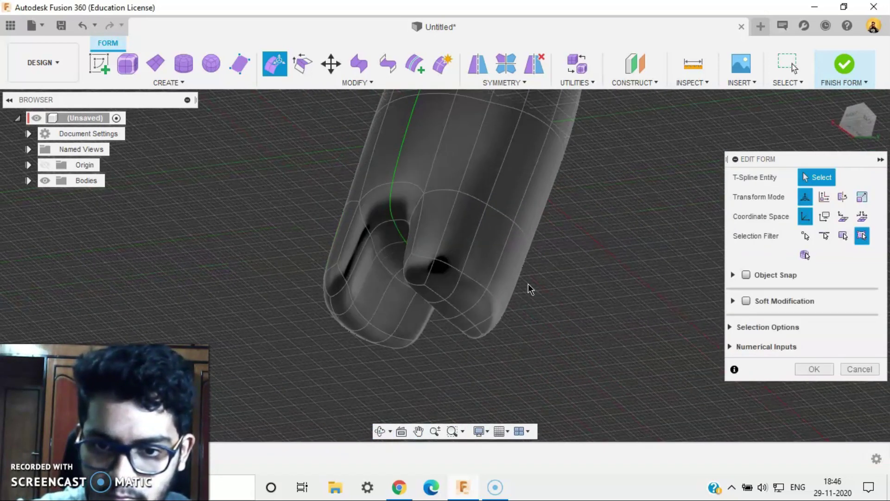
Straighten the inner side of the legs by scaling its four lower faces sideways to about 0.15 in the bottom view.
scroll(529, 288, "up", 2)
left_click(366, 348)
scroll(329, 326, "up", 2)
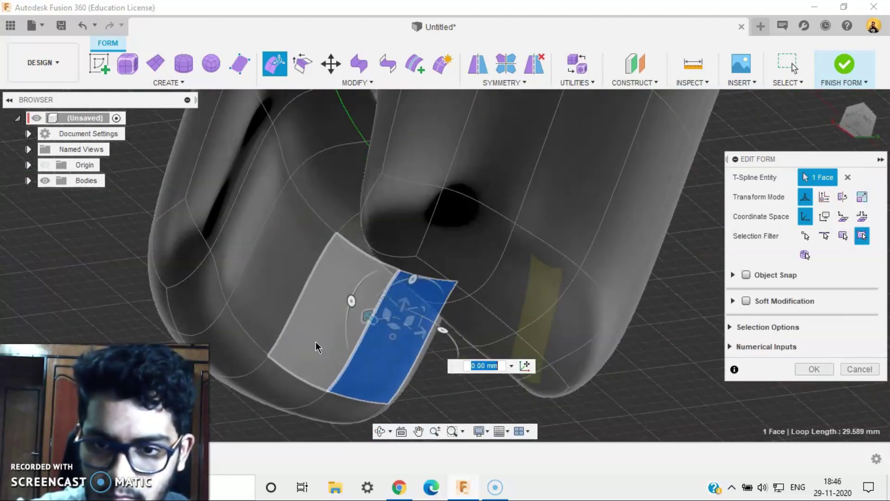
left_click(316, 344, "ctrl")
left_click(273, 314, "ctrl")
left_click(245, 236, "ctrl")
left_click(290, 273, "ctrl")
scroll(291, 273, "down", 3)
middle_click_drag(290, 273, 311, 223, "shift")
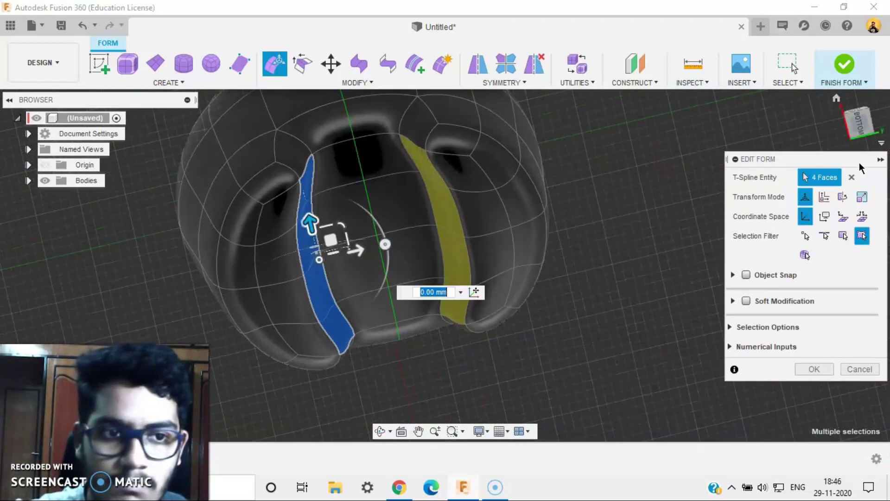
left_click(863, 129)
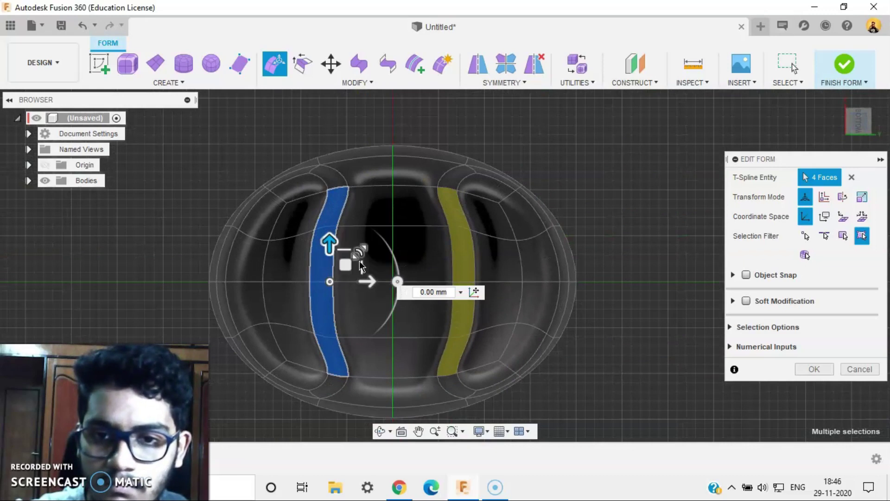
left_click_drag(361, 266, 296, 265)
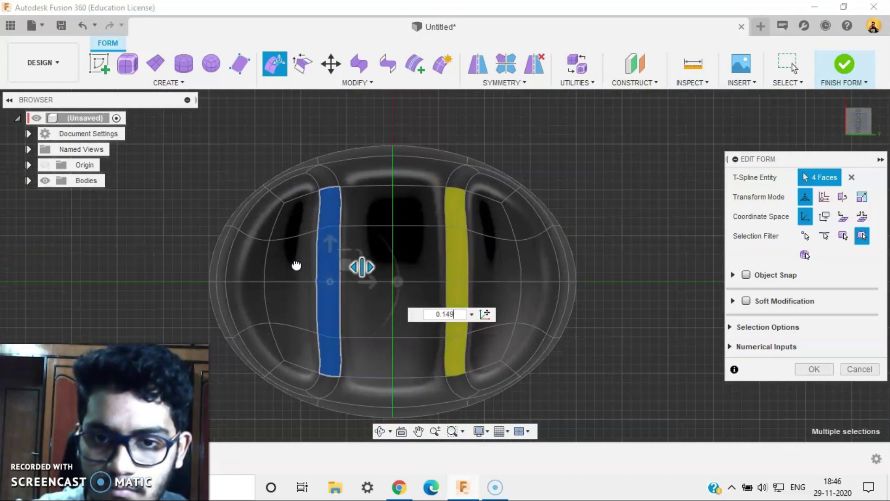
scroll(601, 271, "down", 2)
middle_click_drag(602, 271, 594, 198)
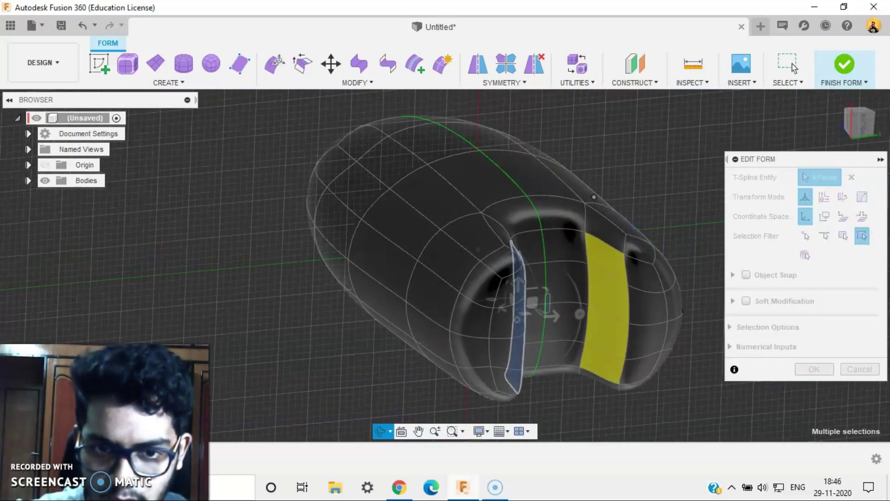
left_click(650, 179)
Flatten two adjacent crosswise edges on the body's upper right-view side by scaling them vertically to about 0.062.
scroll(650, 179, "down", 2)
middle_click_drag(650, 179, 562, 232)
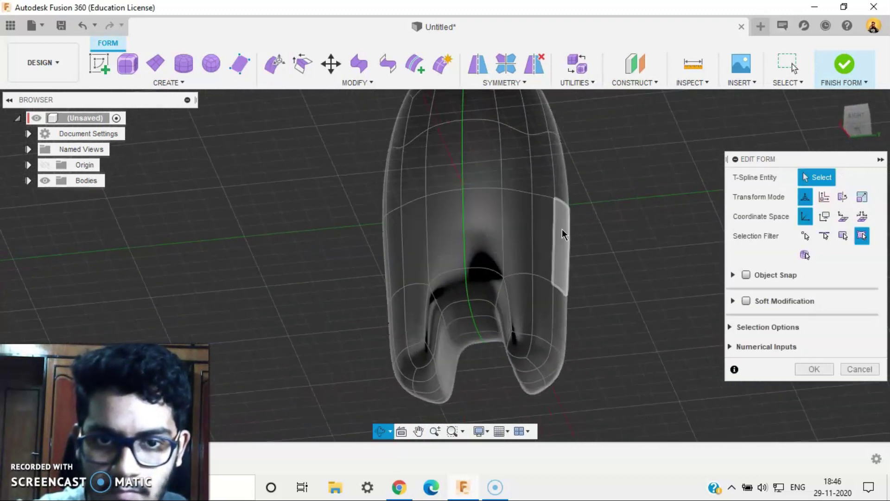
left_click(859, 120)
middle_click_drag(609, 148, 627, 302)
scroll(505, 232, "up", 2)
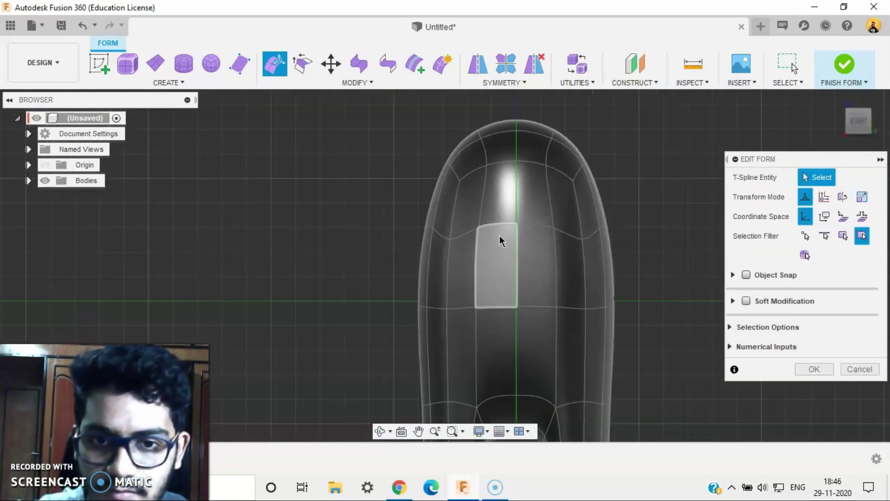
scroll(464, 216, "up", 2)
middle_click_drag(515, 238, 487, 210)
scroll(487, 210, "up", 1)
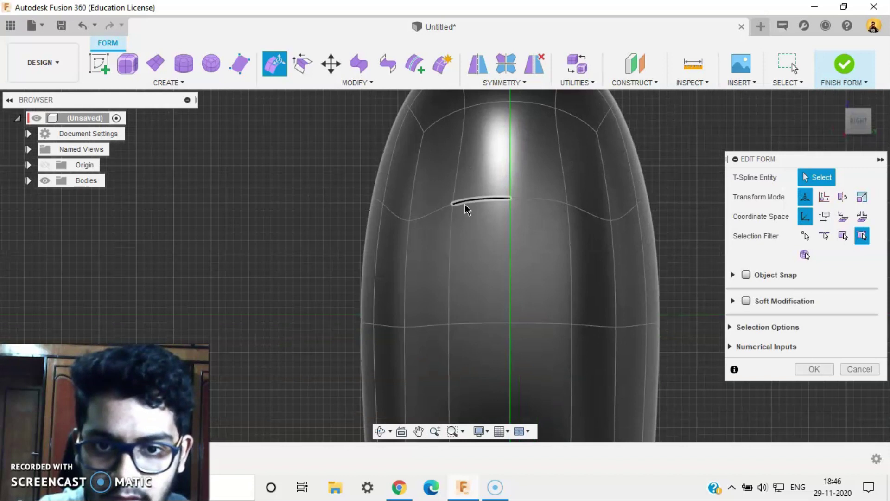
left_click(427, 219)
scroll(427, 219, "up", 2)
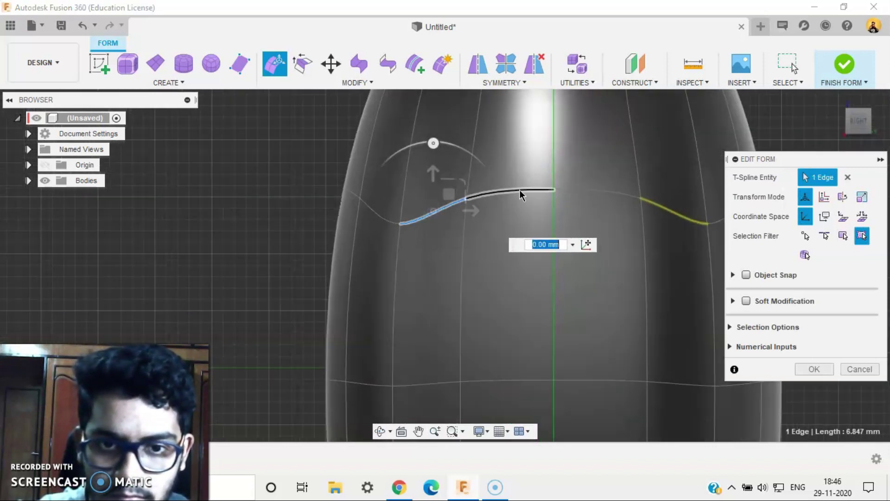
left_click(520, 189, "shift")
scroll(647, 218, "down", 2)
middle_click_drag(649, 210, 578, 197)
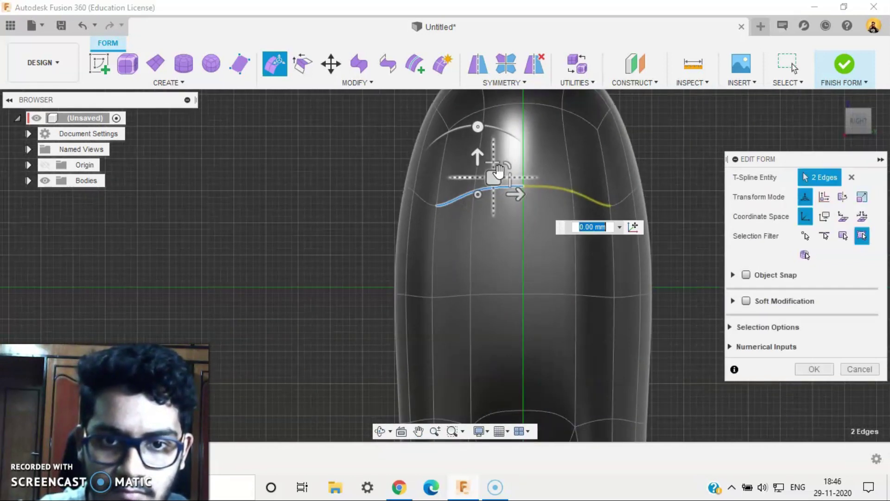
type("1.00")
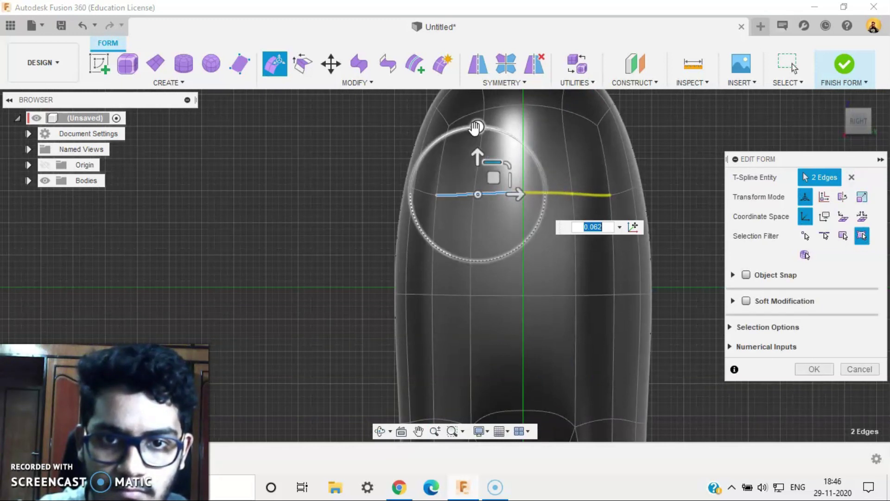
Rotate the two flattened edges by -15 degrees so the mirrored edge line dips toward the centre.
left_click_drag(476, 130, 490, 145)
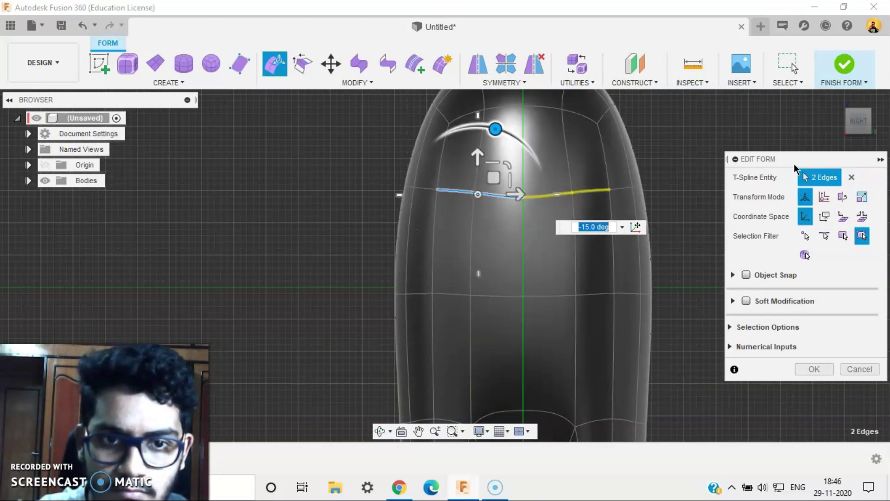
left_click(693, 153)
scroll(682, 155, "down", 2)
middle_click_drag(682, 155, 756, 159, "shift")
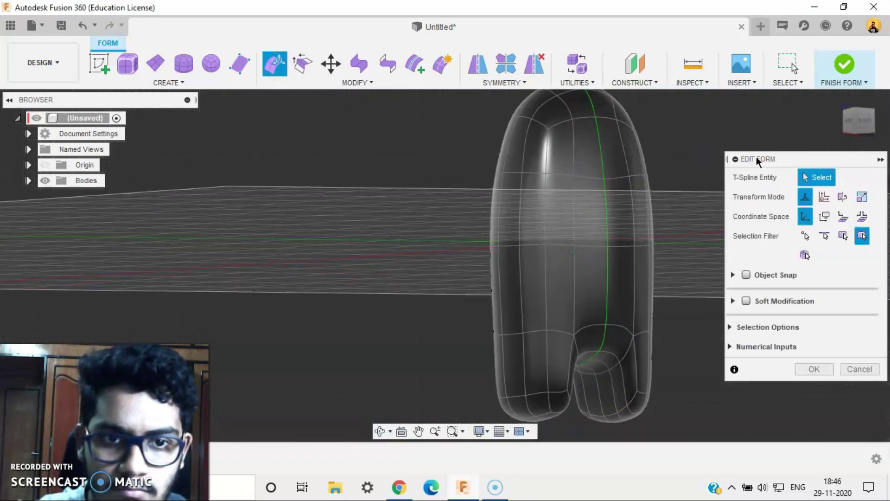
Pull the four faces above the tilted edges 6 mm outward in the front view to form a visor bump.
left_click(849, 123)
middle_click_drag(500, 178, 463, 250)
mouse_move(464, 250)
middle_mouse_down("shift")
mouse_move(509, 255)
mouse_move(473, 256)
middle_mouse_up("shift")
scroll(470, 255, "up", 2)
left_click(467, 255)
scroll(493, 251, "up", 2)
left_click(499, 251, "shift")
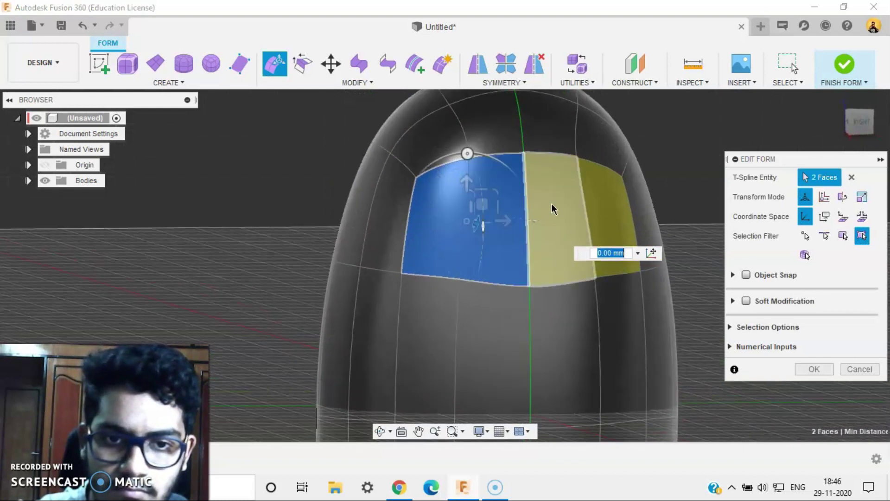
left_click(552, 204, "shift")
left_click(610, 210, "shift")
scroll(609, 206, "down", 2)
middle_click_drag(609, 206, 695, 204, "shift")
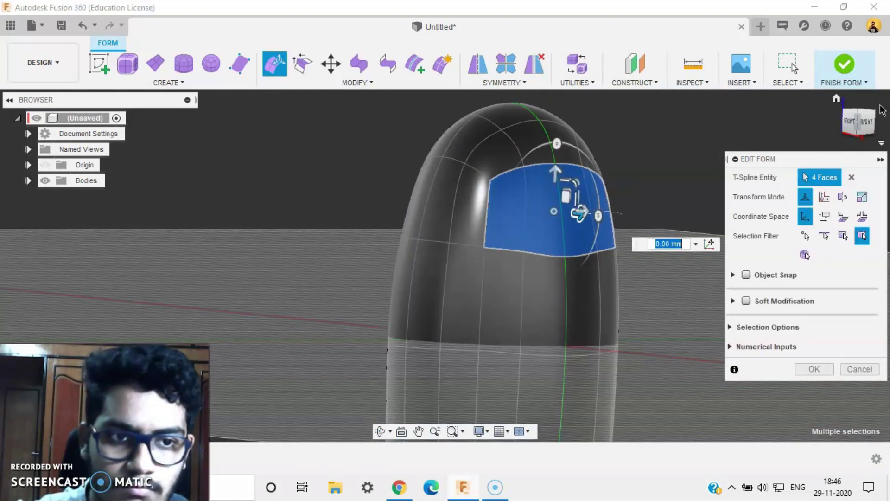
left_click(852, 127)
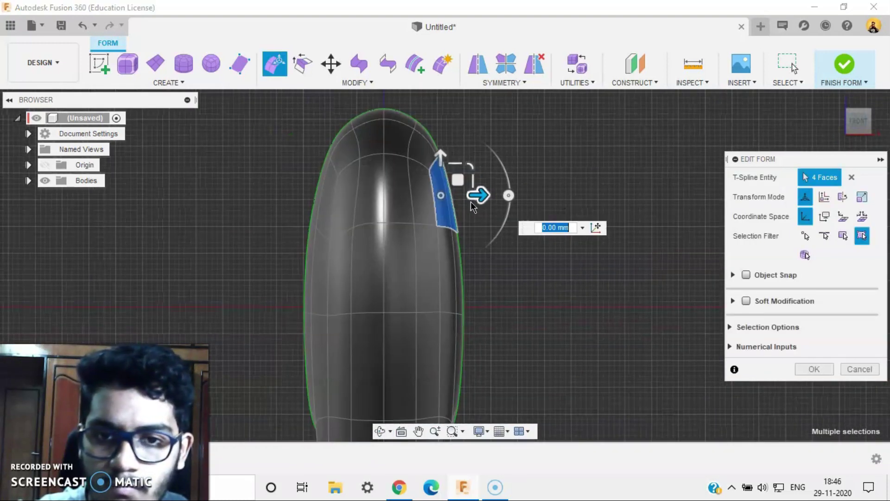
left_click_drag(482, 196, 516, 204)
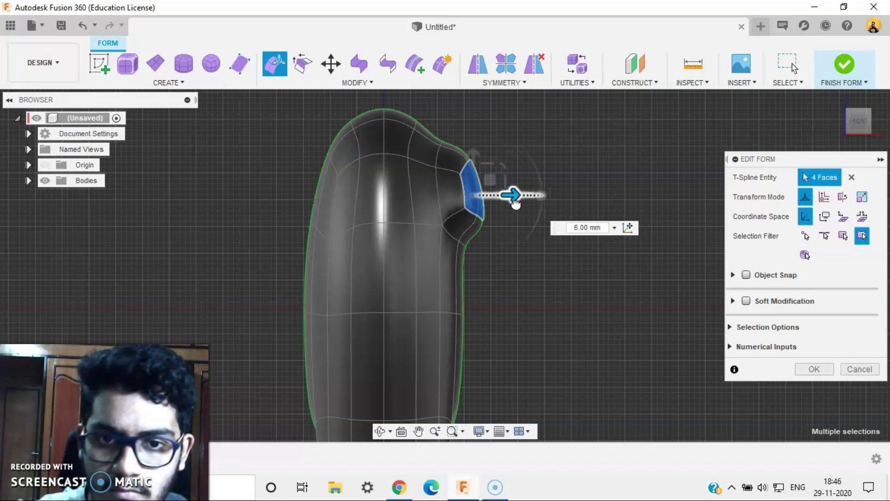
left_click(527, 260)
Select the eight central faces in two rows on the body's side opposite the visor bump.
middle_click_drag(527, 260, 723, 200, "shift")
scroll(585, 278, "up", 3)
middle_click_drag(543, 268, 675, 251)
scroll(675, 251, "down", 1)
scroll(449, 216, "up", 1)
left_click(448, 215)
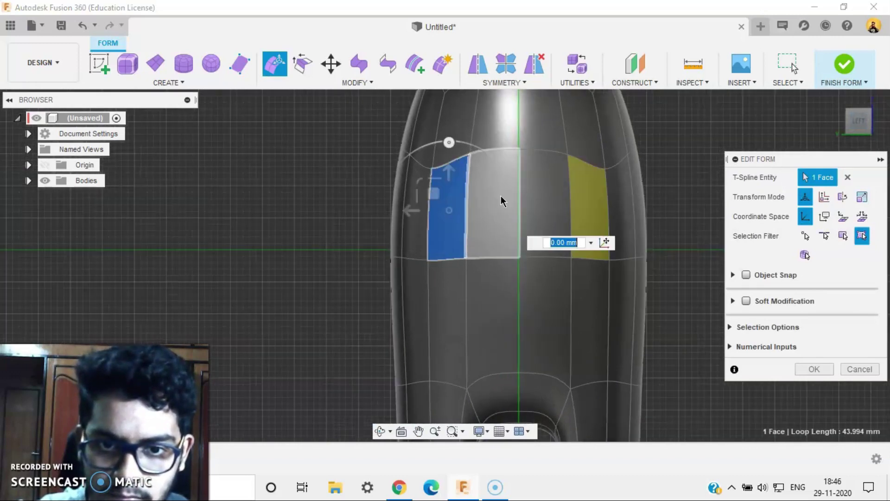
scroll(502, 197, "up", 1)
left_click(505, 198, "ctrl")
left_click(575, 199, "ctrl")
left_click(603, 204, "ctrl")
scroll(604, 204, "down", 1)
middle_click_drag(608, 315, 596, 231)
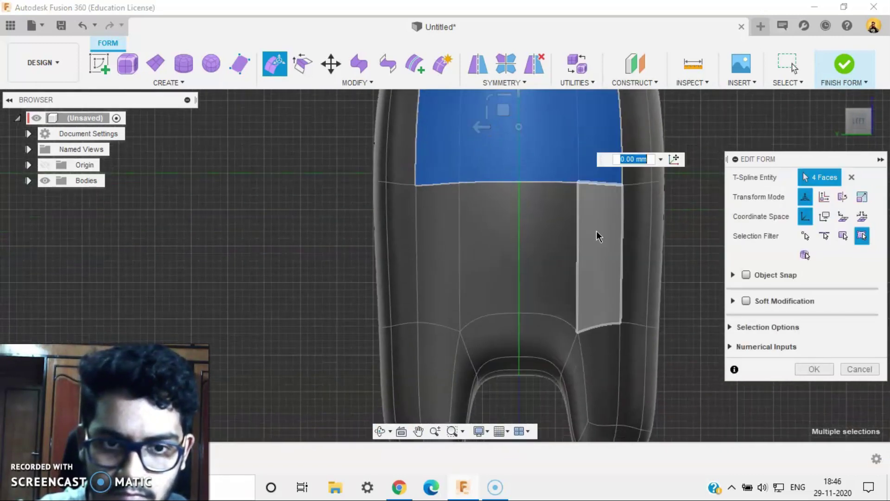
left_click(597, 232, "ctrl")
left_click(558, 246, "ctrl")
left_click(507, 255, "shift")
middle_click_drag(447, 259, 421, 237, "shift")
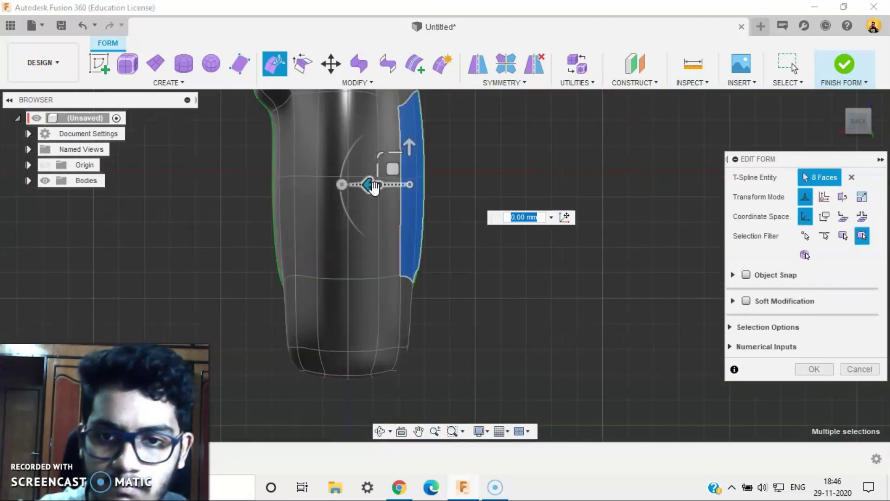
Try pulling the eight selected faces 10 mm outward, and undo the move.
left_click_drag(374, 186, 424, 197)
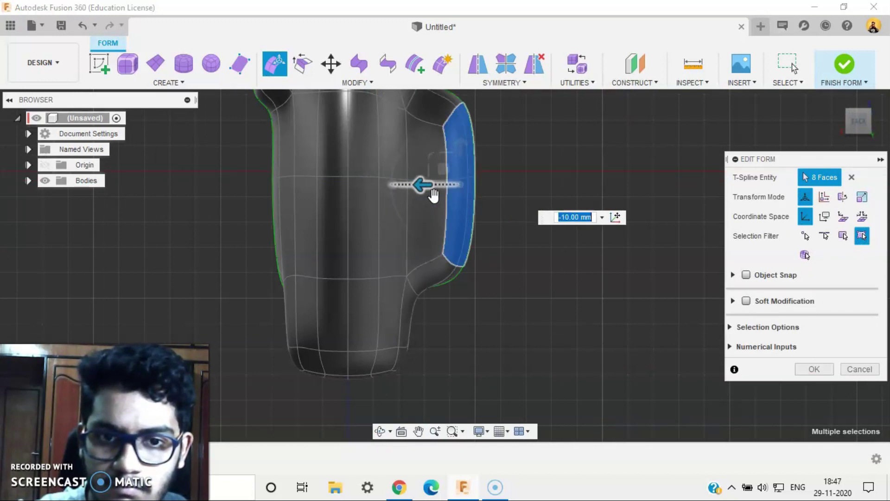
left_click(533, 282)
middle_click_drag(533, 282, 535, 306, "shift")
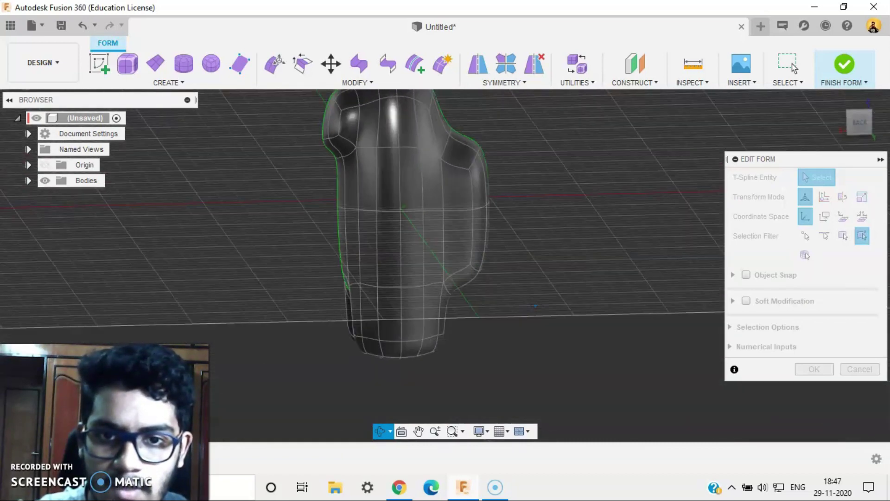
left_click(83, 25)
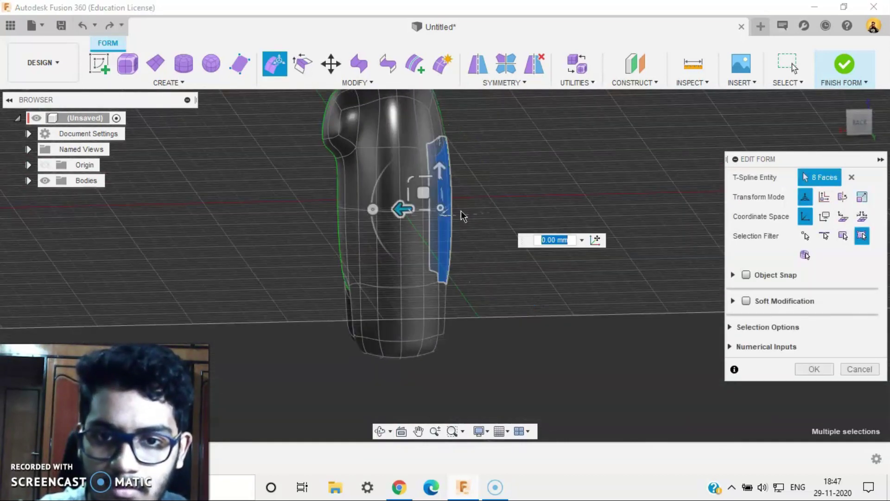
Move the eight selected faces outward by -12 mm to form a backpack bump and accept the form edits.
left_click(859, 124)
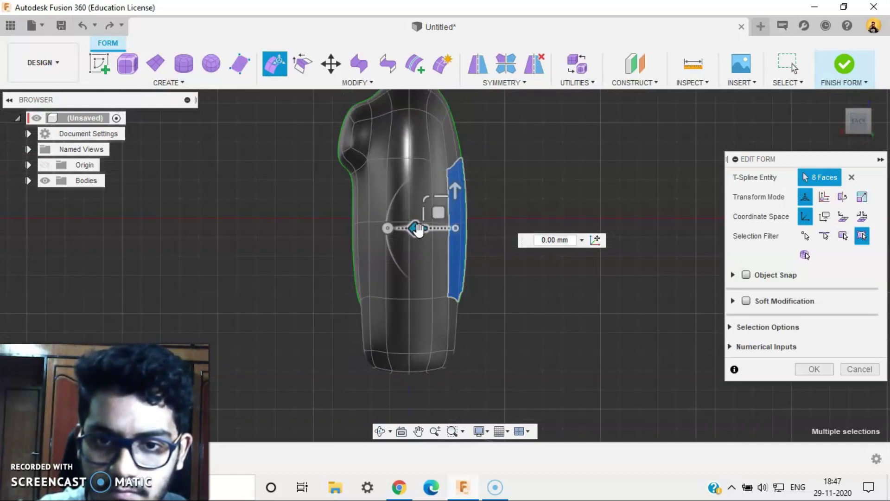
left_click_drag(416, 228, 462, 236)
type("-12")
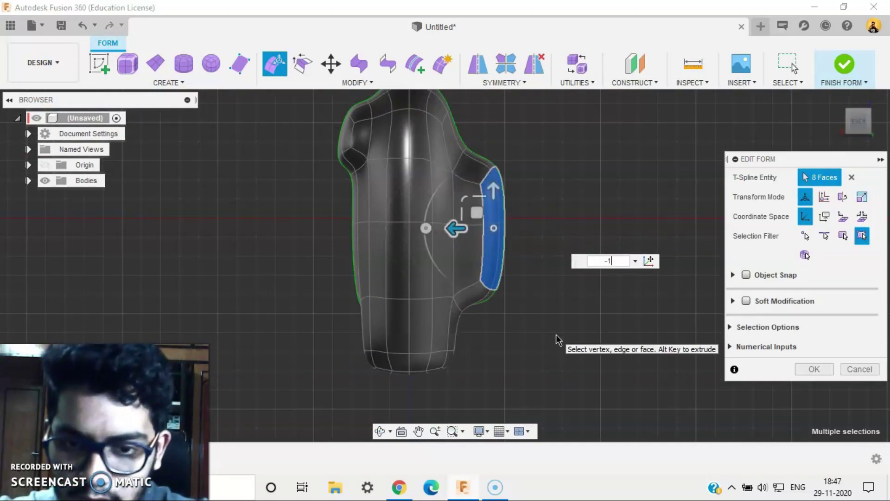
left_click(545, 297)
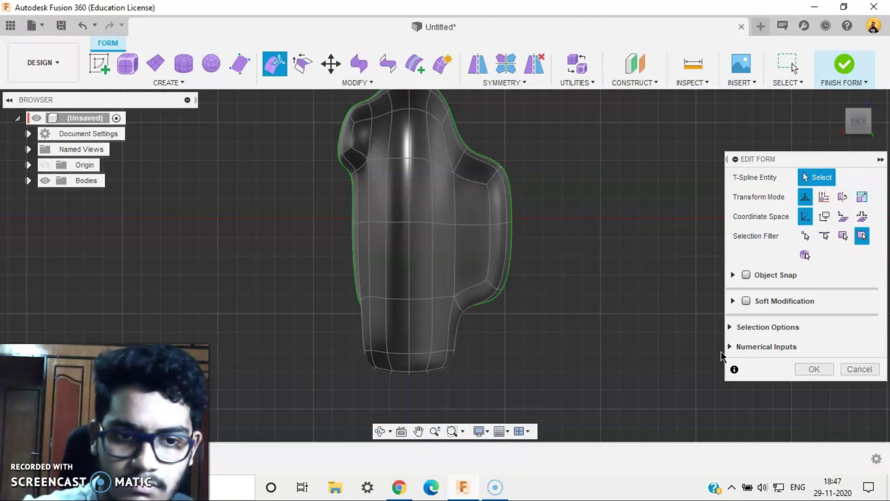
left_click(823, 370)
Start a Crease and select six edges around the base of the backpack bump on one half.
left_click(302, 64)
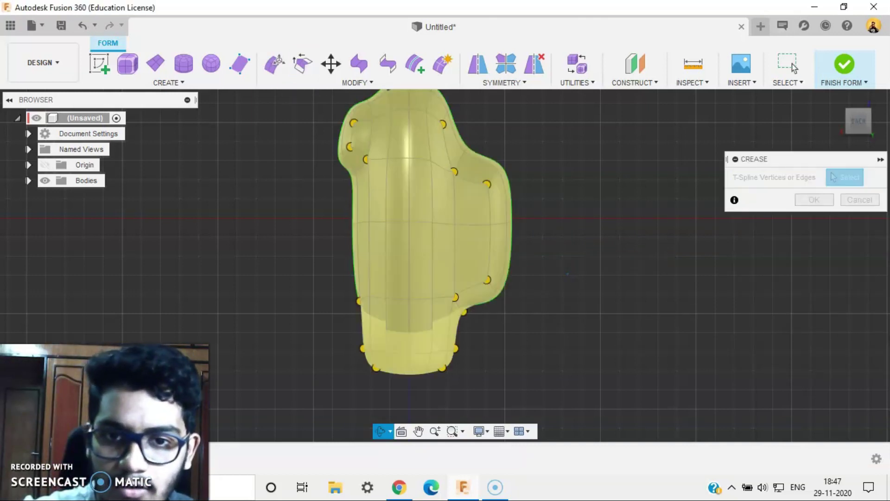
middle_click_drag(325, 222, 441, 212, "shift")
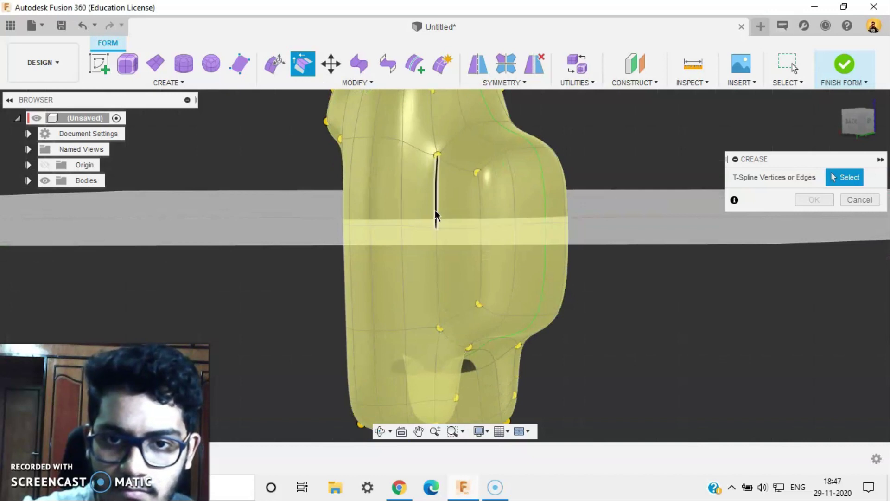
left_click(450, 136)
left_click(475, 132)
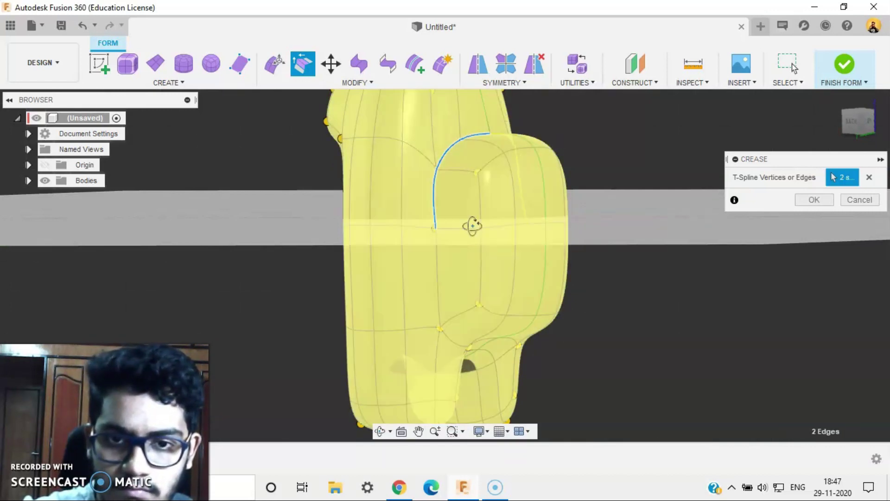
middle_click_drag(473, 224, 407, 162, "shift")
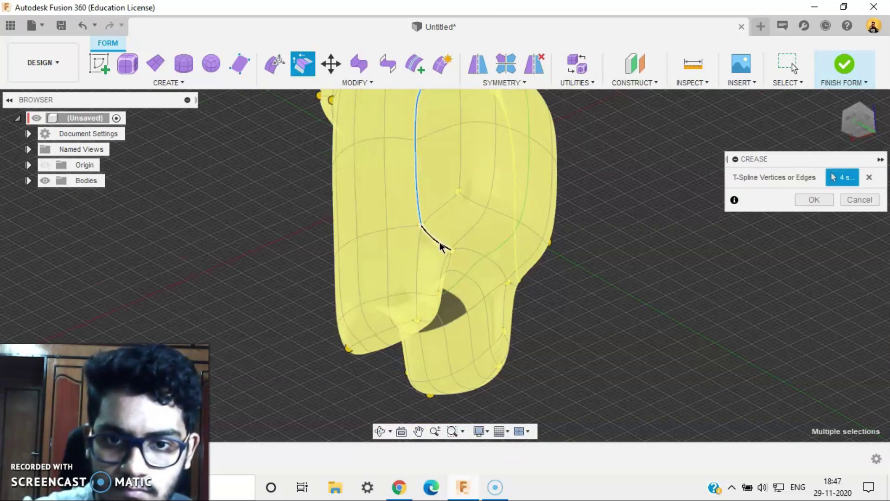
middle_click_drag(483, 291, 431, 209, "shift")
left_click(426, 195)
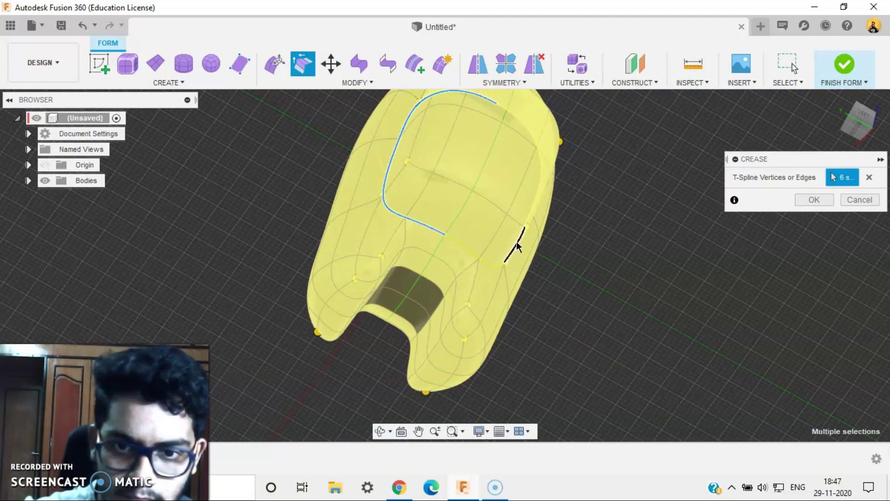
middle_click_drag(518, 247, 499, 274, "shift")
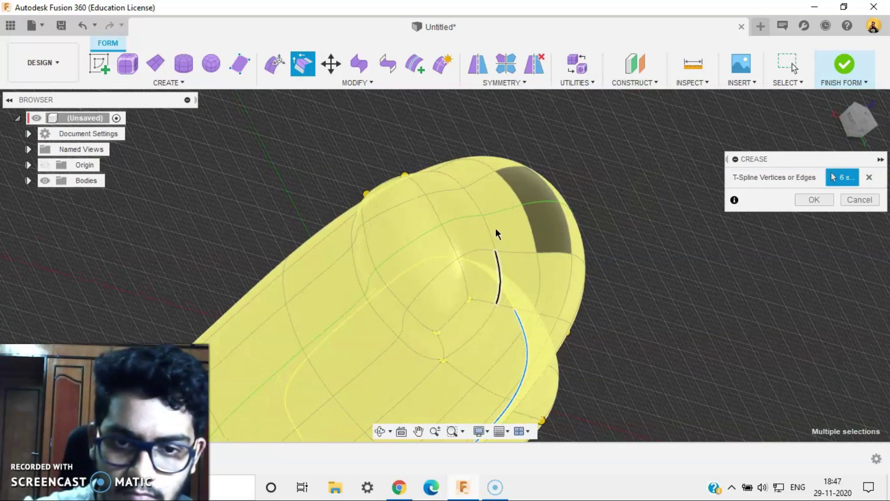
Add five edges around the base of the visor bump to the selection and apply the crease.
left_click(487, 242)
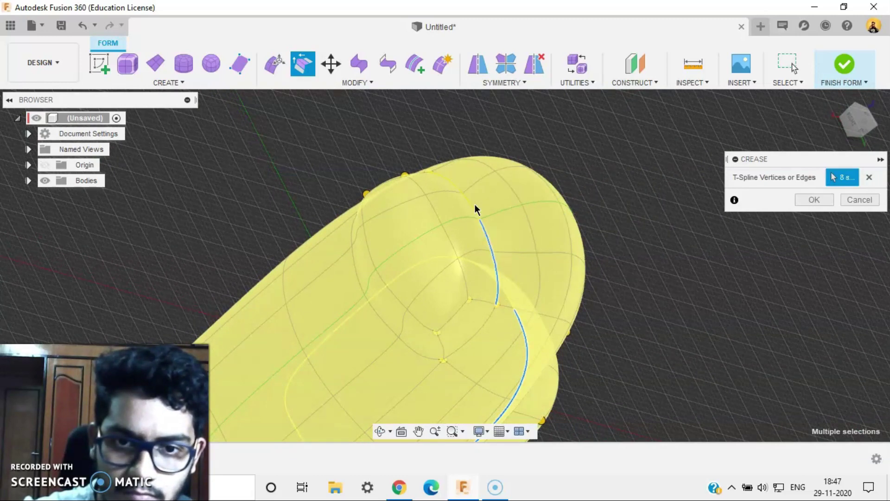
middle_click_drag(530, 268, 532, 238, "shift")
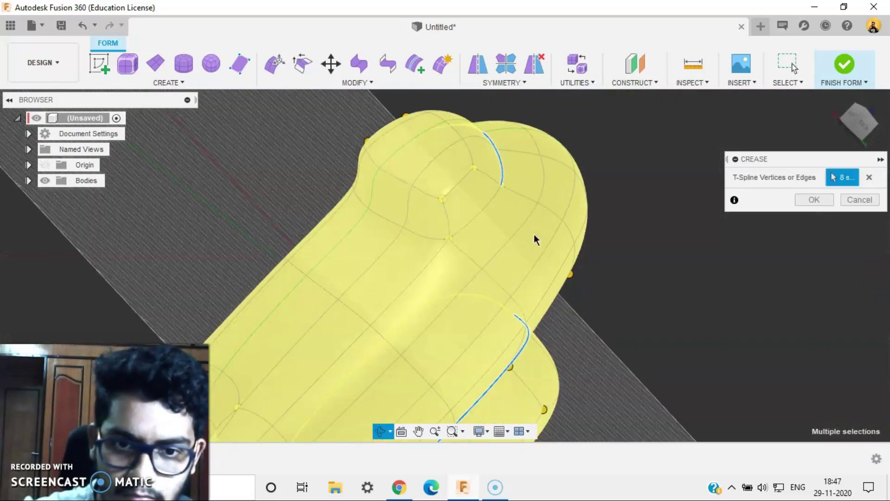
left_click(488, 197)
left_click(402, 217)
middle_click_drag(402, 218, 884, 218, "shift")
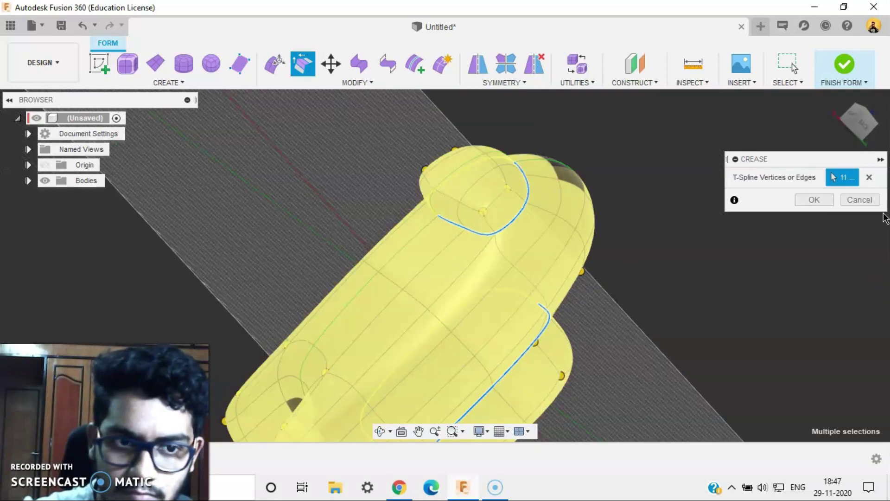
left_click(813, 200)
Return to the home view, finish the form and switch to the Render workspace.
middle_click_drag(638, 249, 830, 124, "shift")
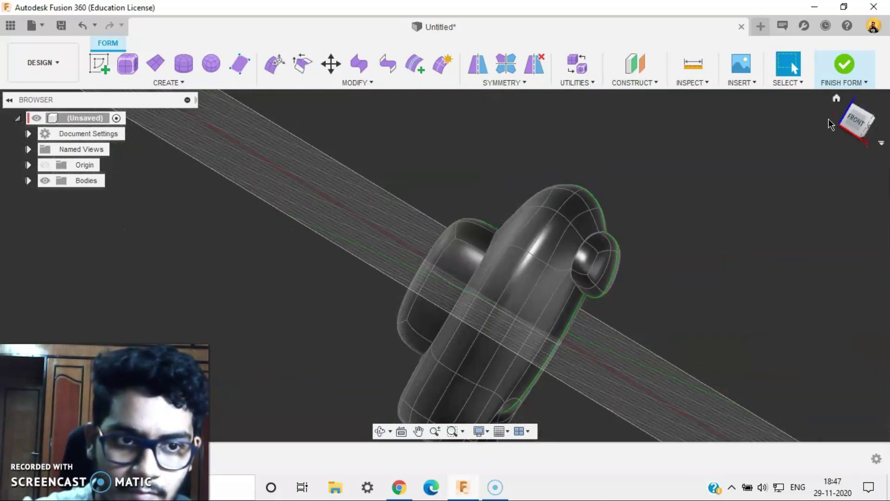
left_click(836, 99)
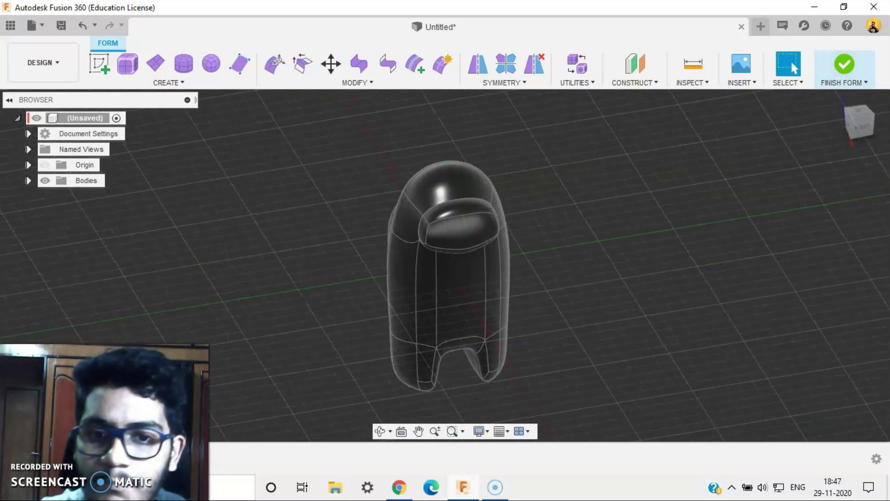
left_click(844, 65)
left_click(46, 62)
left_click(65, 135)
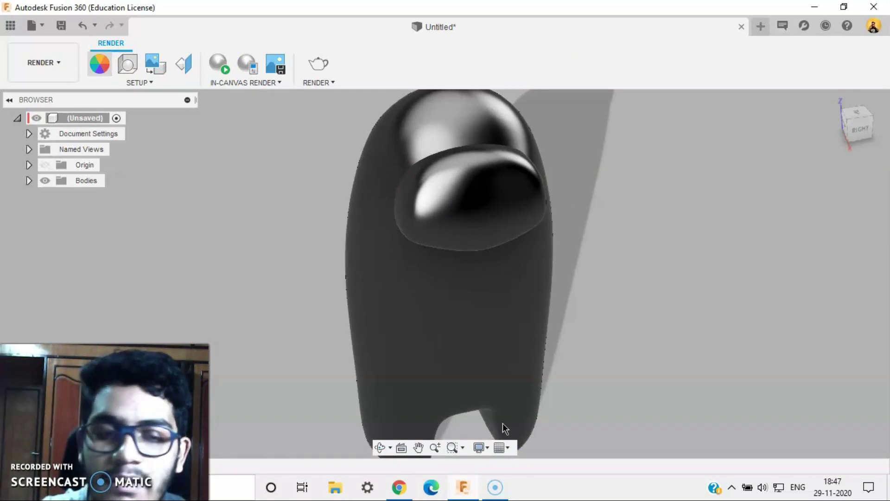
Apply the Paint - Enamel Glossy (Red) appearance to the character's body.
key("a")
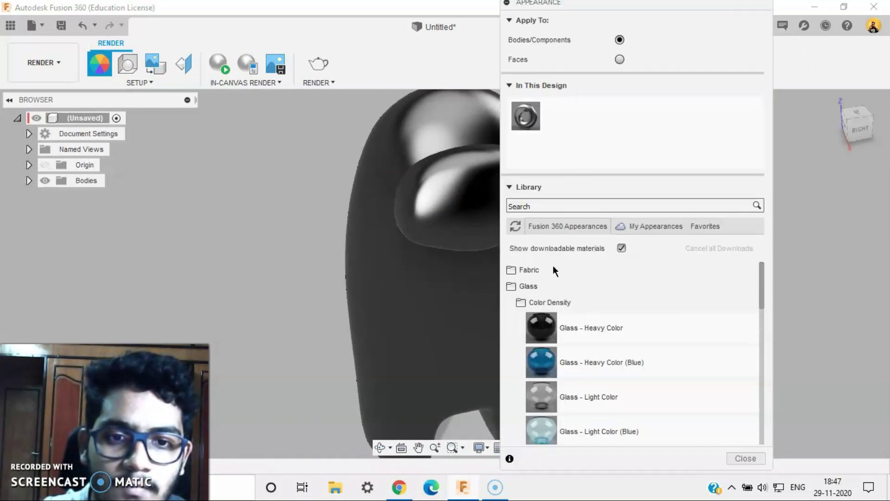
left_click_drag(586, 3, 788, 2)
scroll(779, 371, "down", 10)
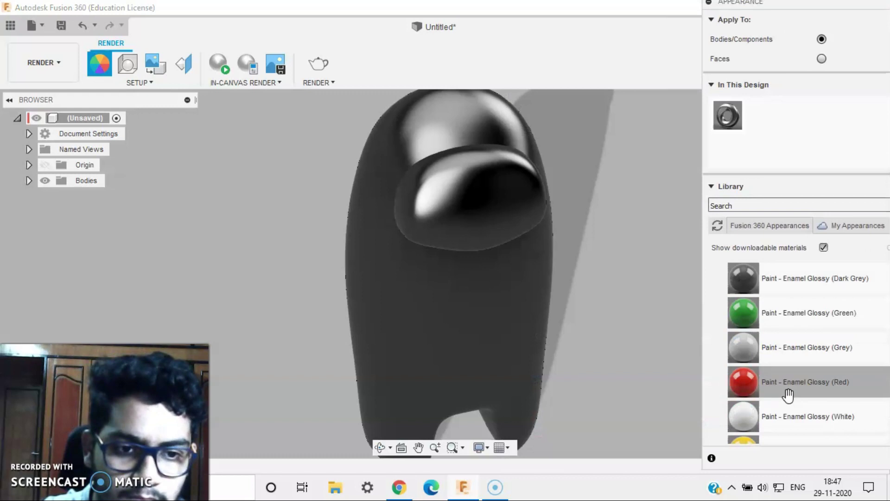
left_click_drag(744, 381, 480, 282)
Apply the Glass - Heavy Color (Blue) appearance to the visor and close the appearance settings.
middle_click_drag(480, 283, 498, 241, "shift")
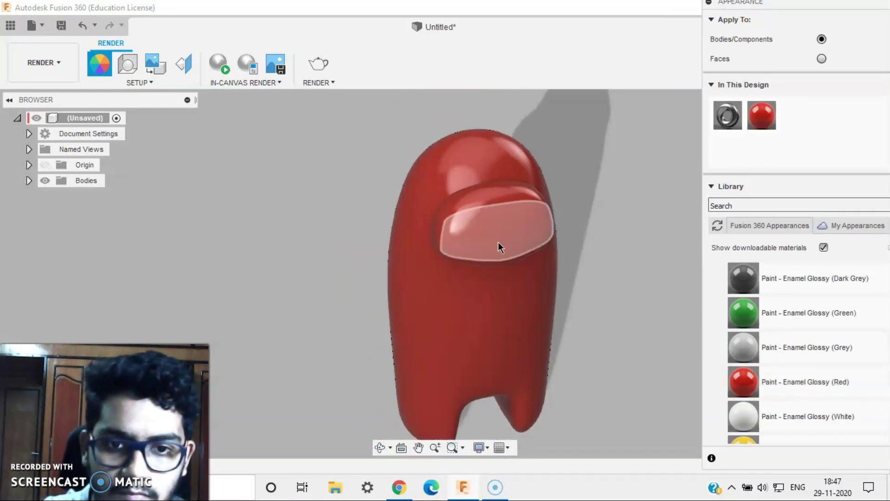
scroll(554, 240, "up", 3)
middle_click_drag(554, 240, 582, 250, "shift")
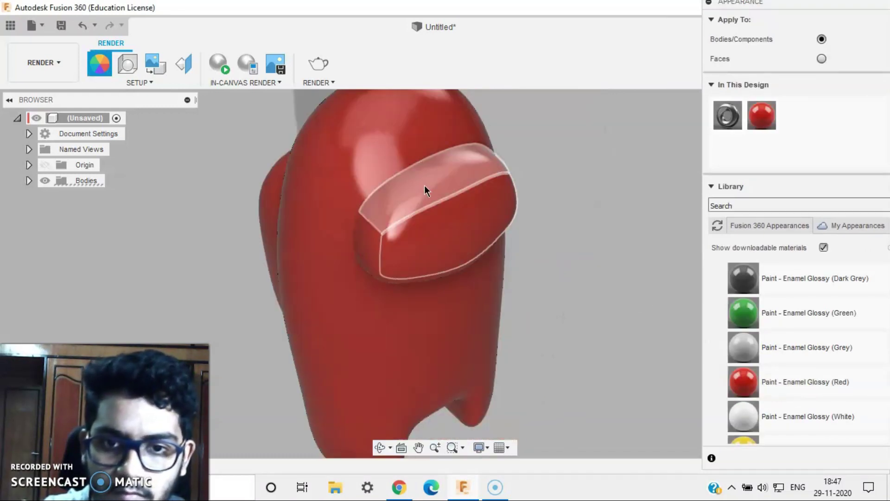
middle_click_drag(617, 329, 537, 251, "shift")
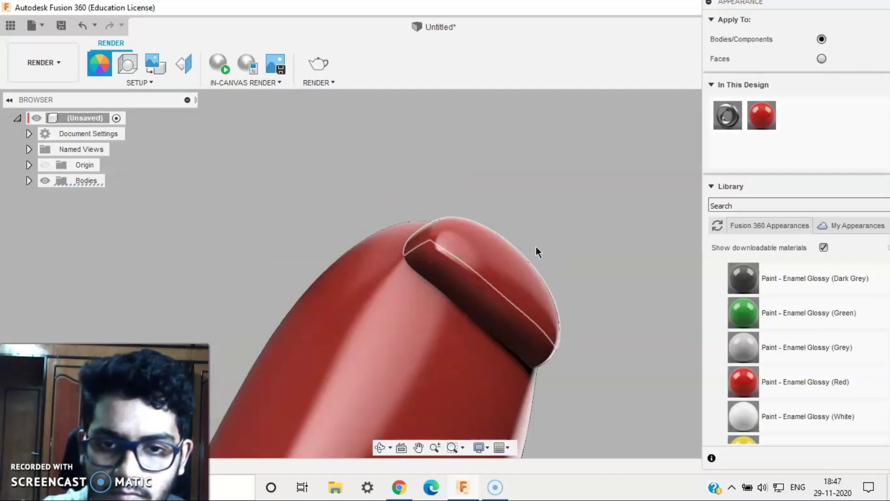
middle_click_drag(488, 307, 522, 332, "shift")
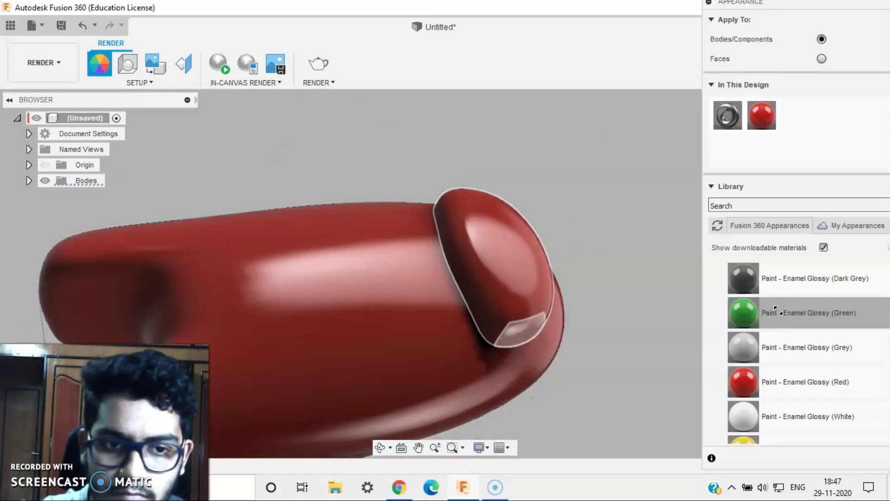
scroll(805, 330, "up", 5)
scroll(805, 330, "up", 4)
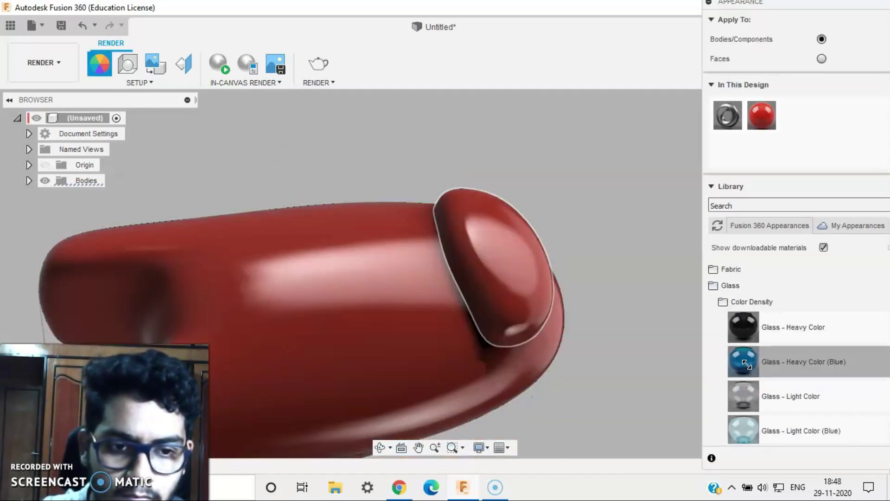
left_click_drag(743, 361, 540, 294)
middle_click_drag(590, 199, 662, 288, "shift")
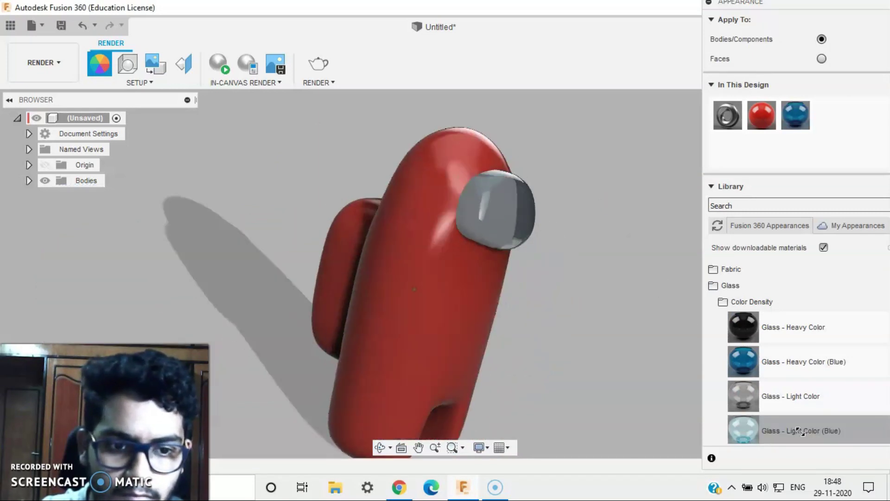
left_click_drag(832, 2, 553, 2)
left_click(431, 186)
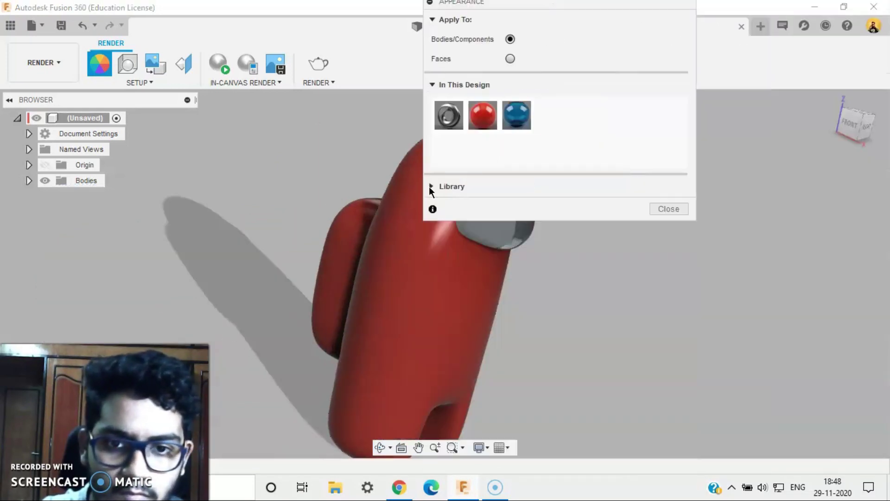
left_click(675, 210)
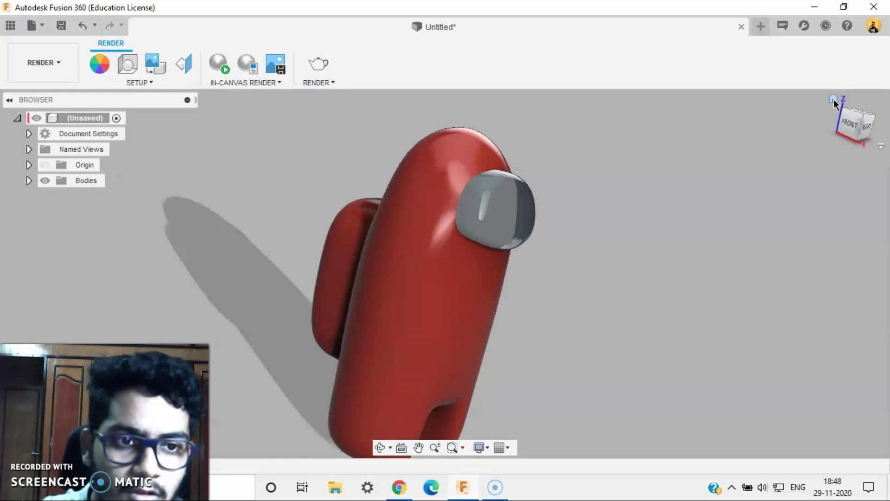
Return the coloured character to the home view and switch to the Animation workspace.
left_click(834, 99)
middle_click_drag(469, 365, 580, 345, "shift")
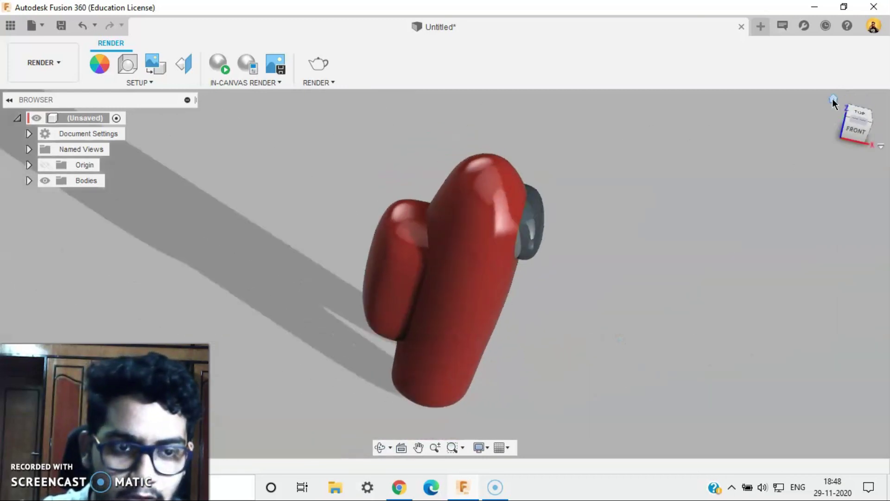
left_click(833, 99)
left_click(62, 56)
left_click(58, 167)
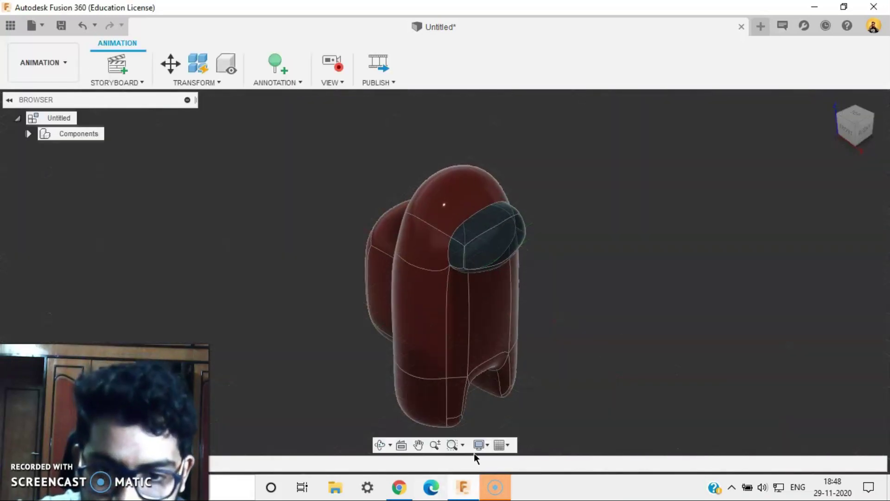
Set the visual style to Shaded so the model displays without edges.
left_click(487, 445)
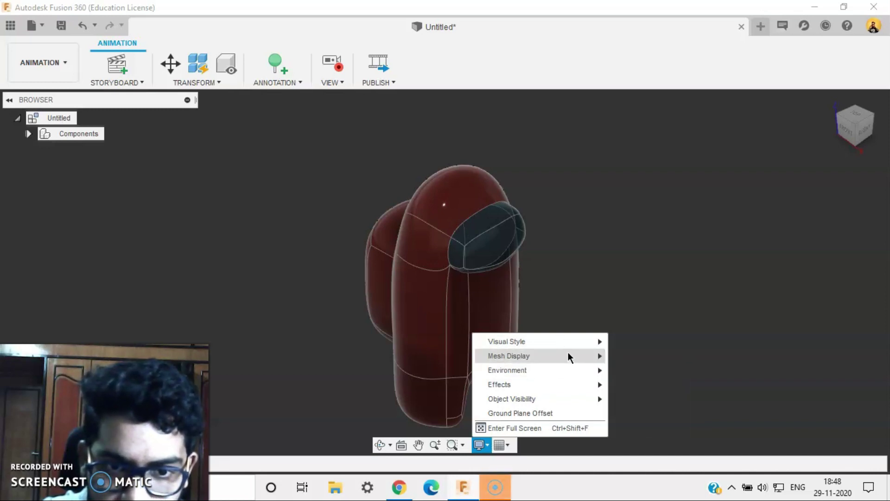
mouse_move(563, 341)
left_click(676, 342)
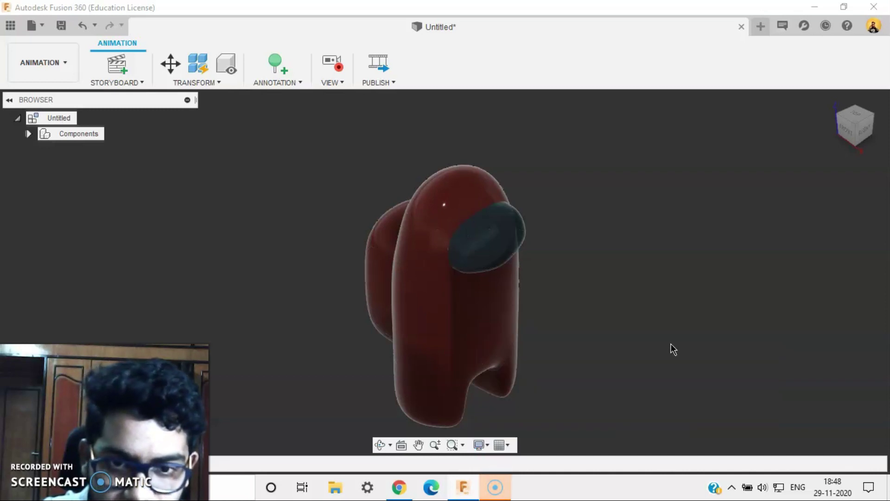
Record the Right view of the character, expand the animation timeline, and at 1.5 s record a pan placing the character at the canvas's left edge.
left_click(868, 126)
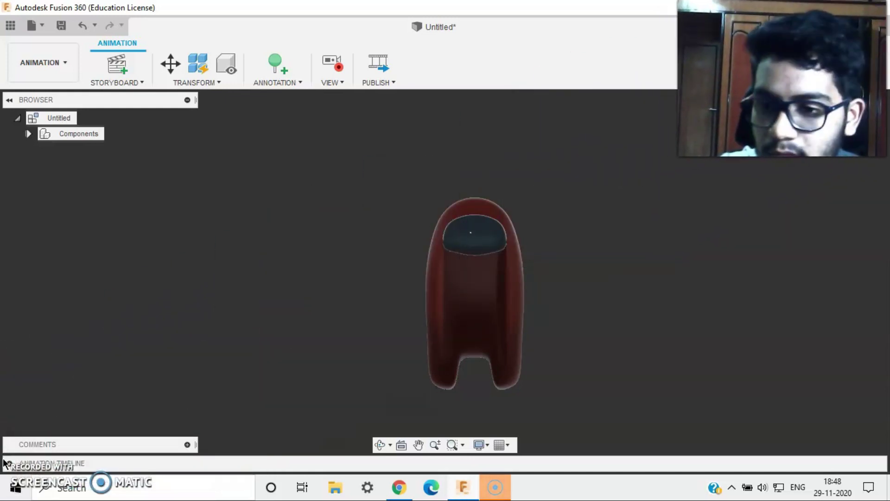
left_click(7, 463)
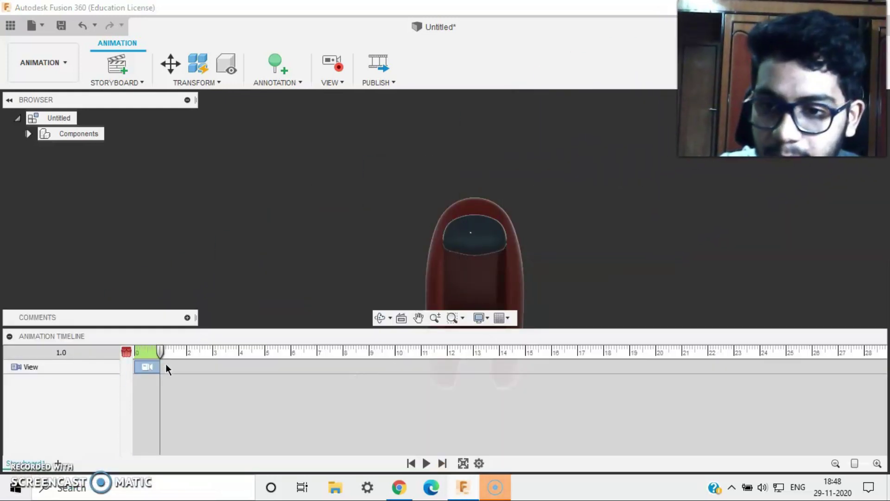
left_click_drag(160, 351, 173, 355)
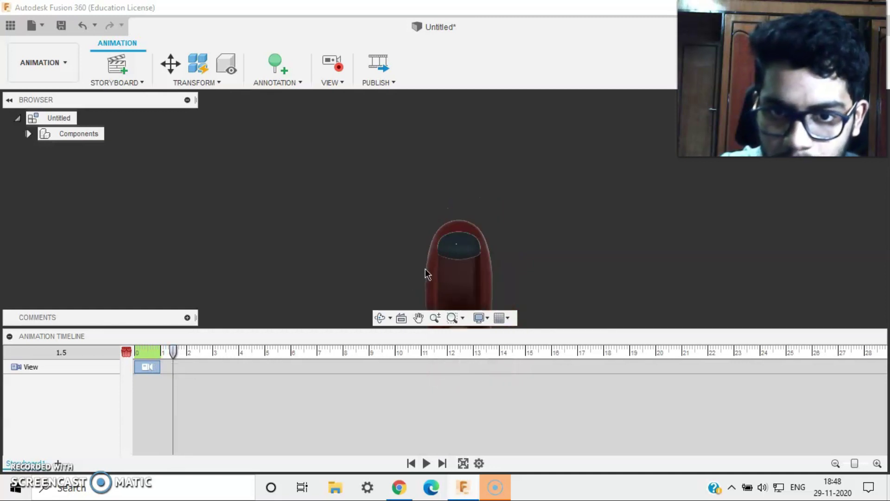
middle_click_drag(427, 274, 26, 194)
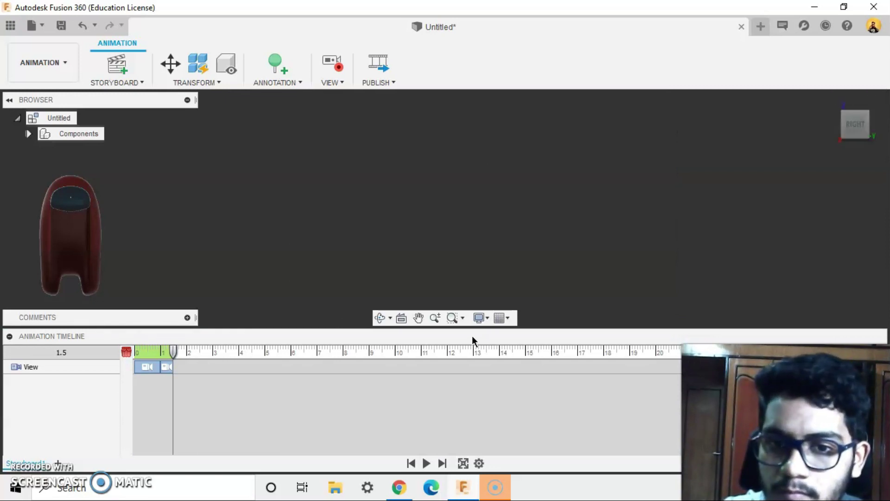
Start Transform Components on the character at 2.3 s, move it sideways and rotate it -85 degrees about X.
left_click(170, 65)
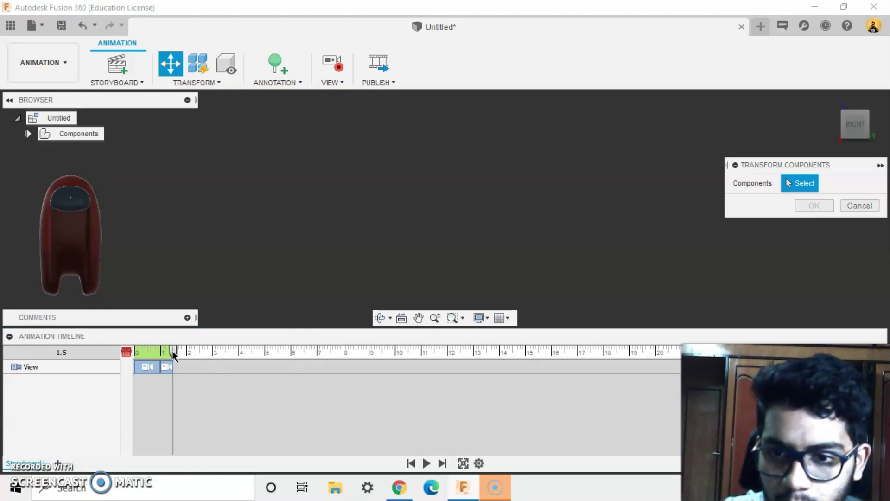
left_click_drag(173, 354, 194, 362)
left_click(69, 231)
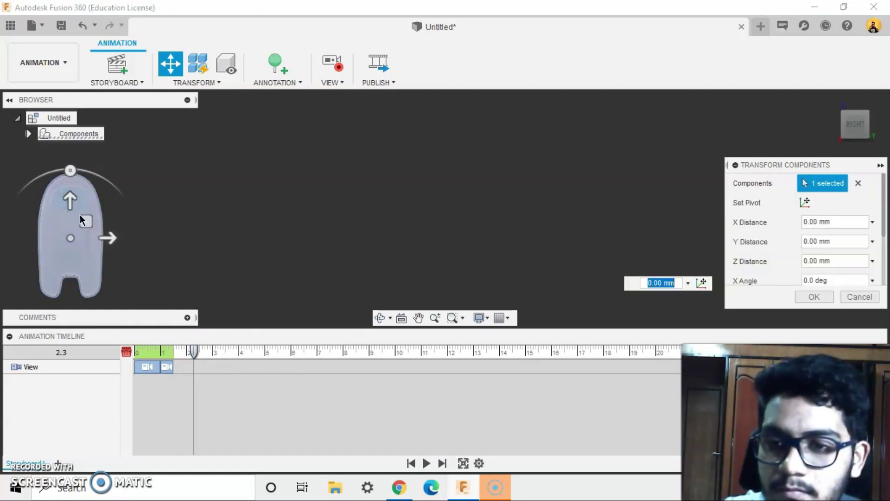
left_click_drag(85, 221, 129, 223)
left_click_drag(110, 171, 179, 233)
At 2.9 s, move the character about 0.33 mm in Y and 37.61 mm in Z, and rotate it -65 degrees about X.
left_click_drag(194, 352, 210, 352)
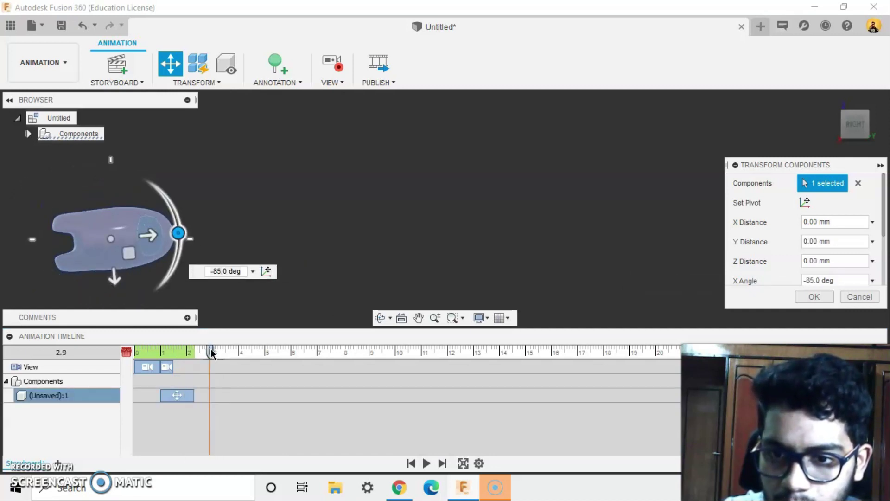
left_click_drag(158, 255, 196, 252)
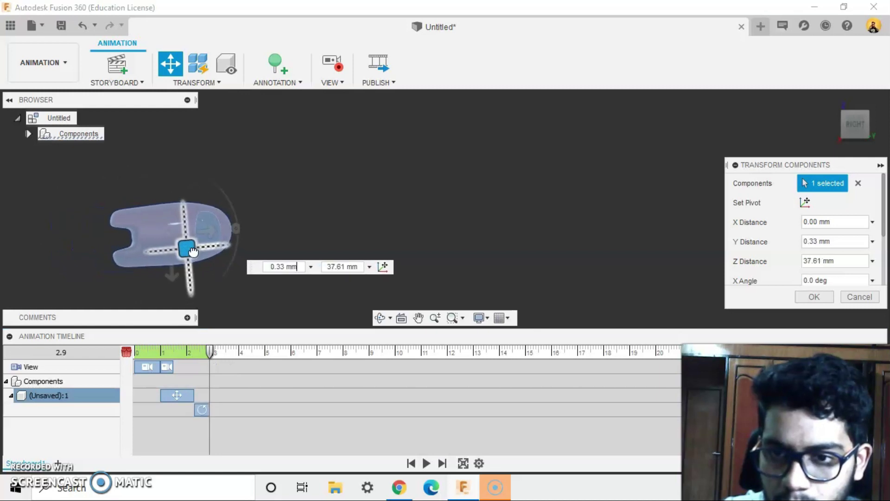
left_click_drag(237, 228, 208, 310)
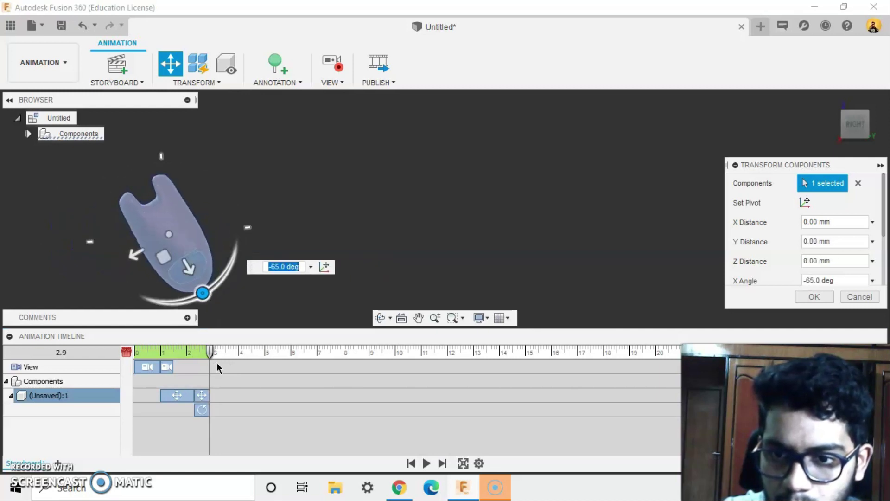
At 3.5 s, move the character further sideways and rotate it another -65 degrees about X.
left_click_drag(211, 353, 225, 353)
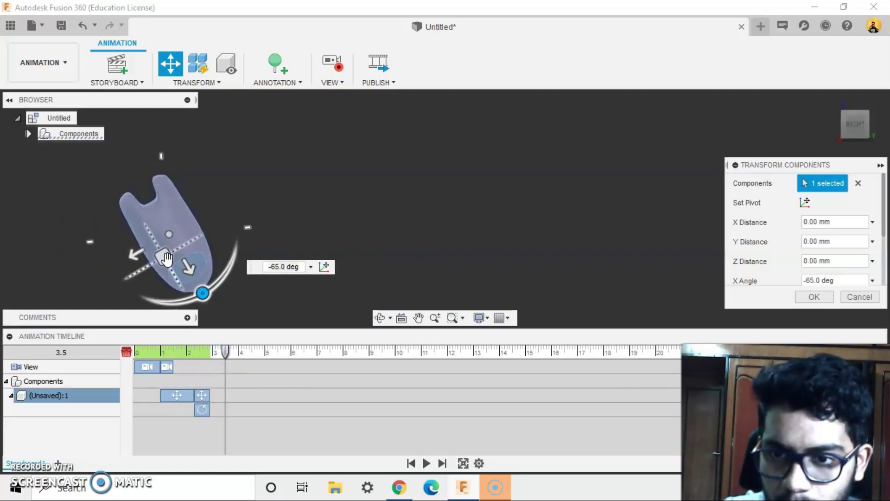
left_click_drag(164, 256, 227, 261)
left_click_drag(262, 292, 190, 289)
Move the character sideways at 4.3 s and 5.0 s, rotating it about X by -60 degrees and -75 degrees respectively.
left_click_drag(226, 352, 247, 356)
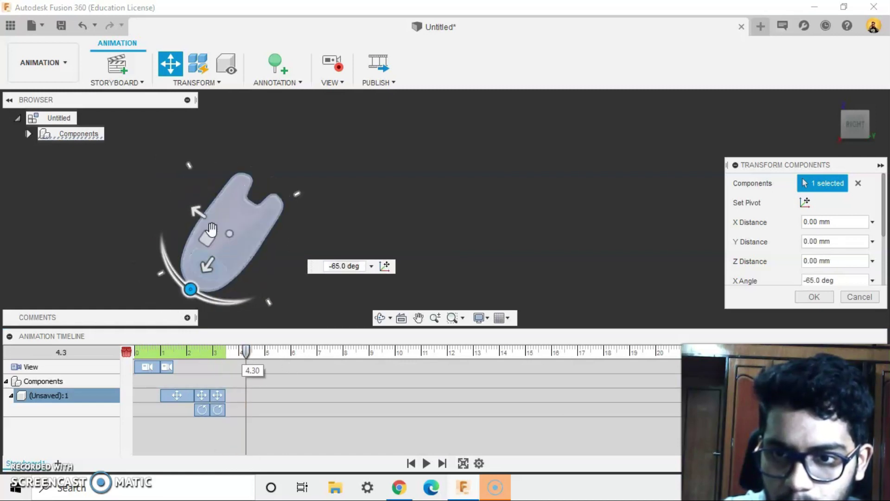
mouse_move(208, 237)
left_mouse_down()
mouse_move(231, 243)
mouse_move(236, 274)
mouse_move(209, 248)
mouse_move(208, 231)
left_mouse_up()
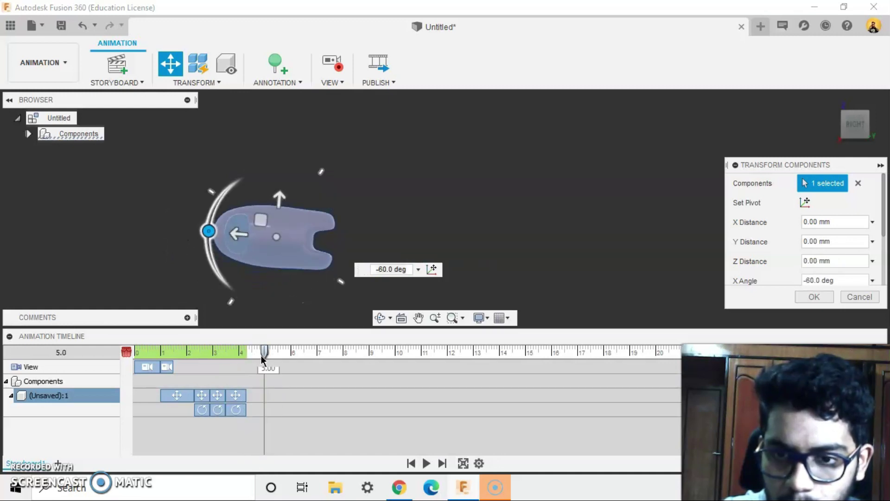
left_click_drag(261, 220, 317, 222)
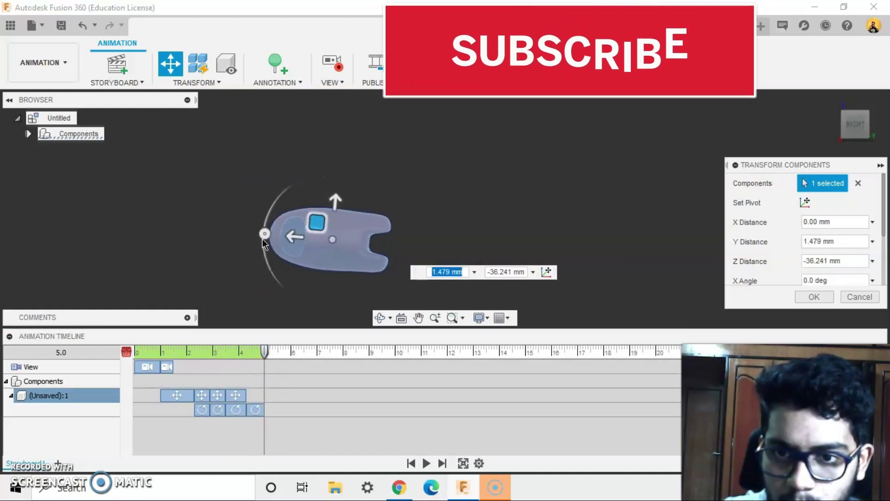
left_click_drag(264, 234, 298, 160)
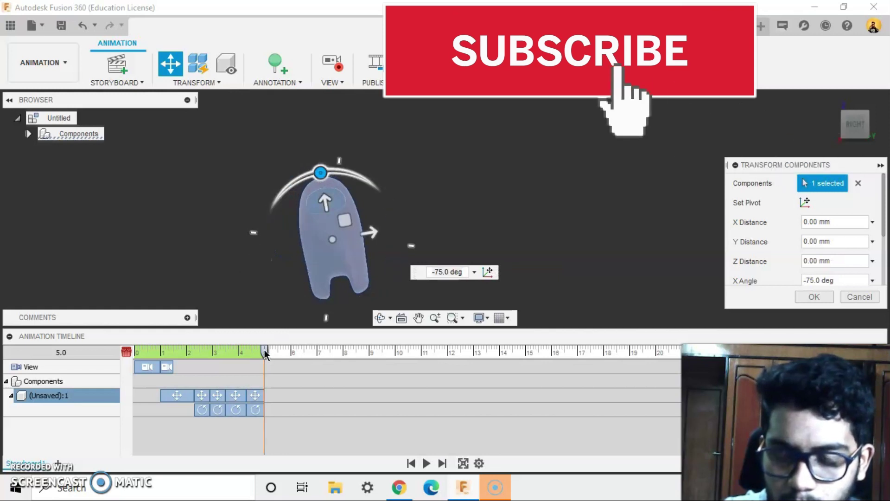
At 5.6 s, move the character about 27.53 mm in Y and -4 mm in Z, and rotate it 280 degrees about X.
left_click_drag(264, 353, 280, 352)
left_click_drag(346, 221, 390, 218)
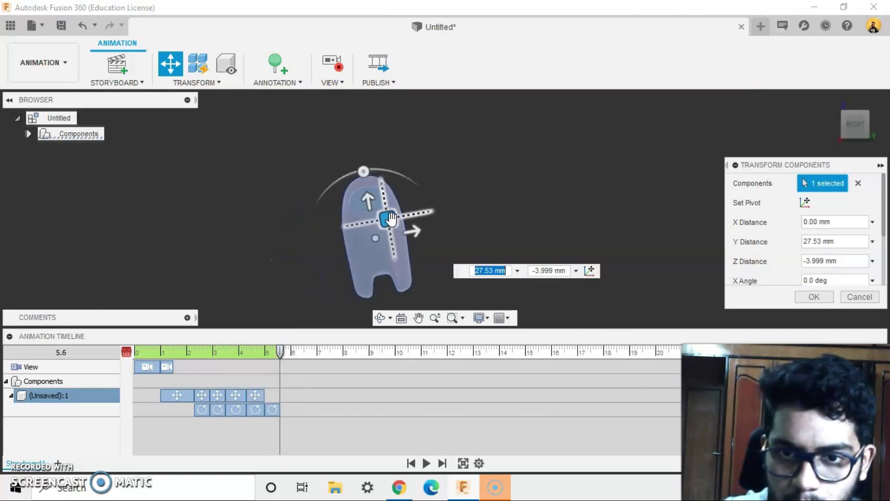
left_click_drag(364, 171, 439, 215)
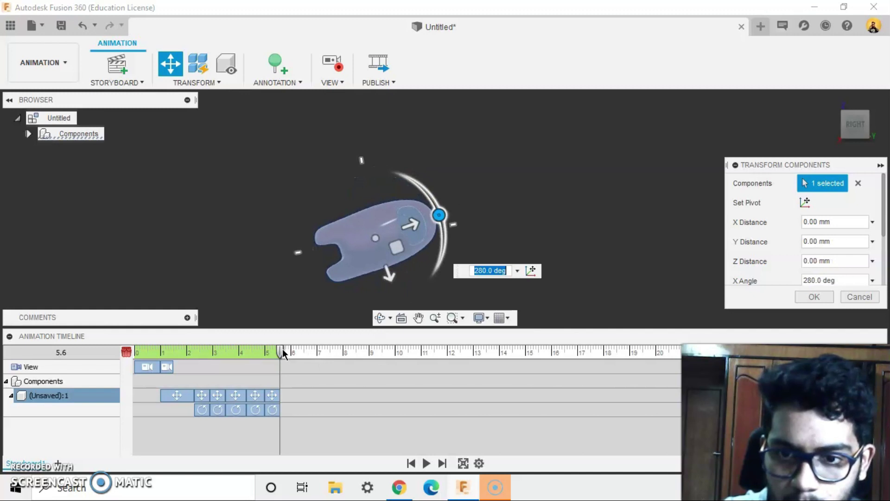
At 6.6 s, move the character about 7.57 mm in Y and 33.11 mm in Z, and rotate it -60 degrees about X.
left_click_drag(282, 353, 306, 352)
left_click_drag(393, 249, 444, 242)
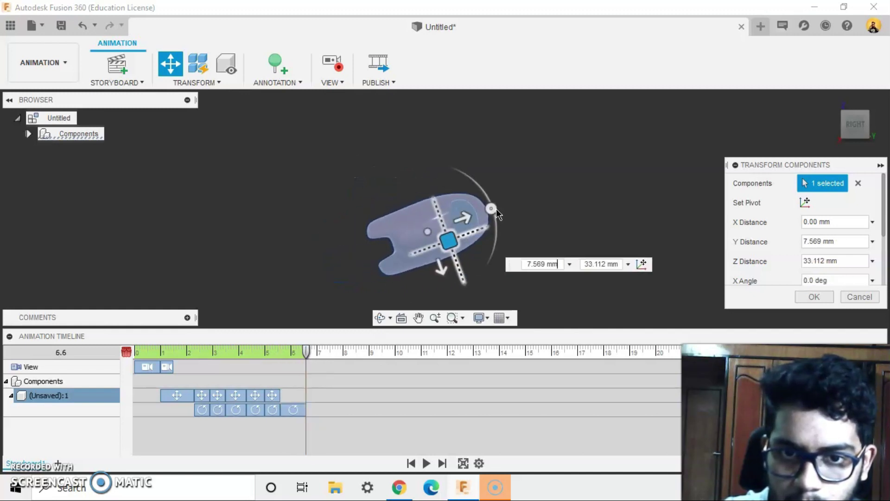
left_click_drag(493, 209, 505, 300)
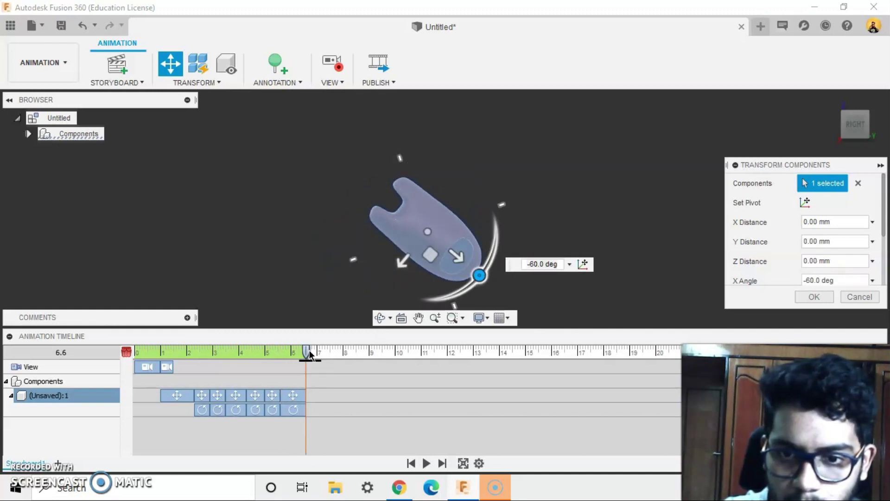
At 7.6 s, move the character about -22.77 mm in Y and 16.65 mm in Z, and rotate it -95 degrees about X.
left_click_drag(310, 355, 332, 352)
left_click_drag(430, 254, 473, 246)
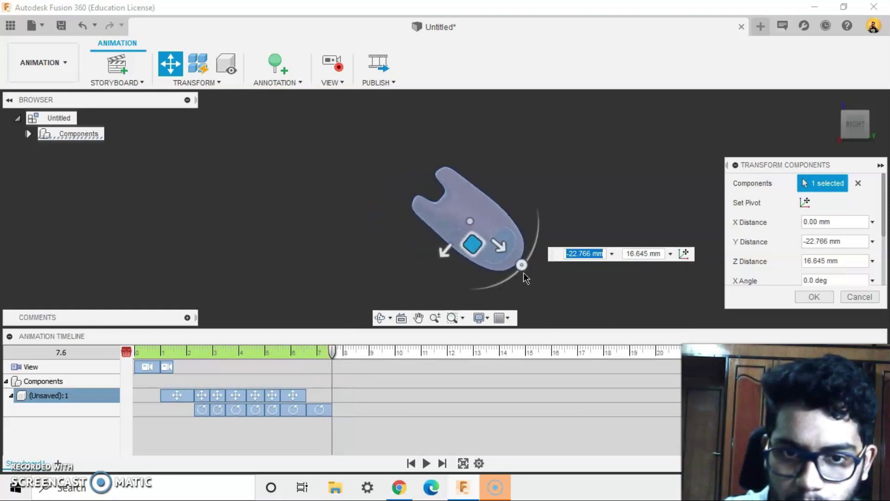
left_click_drag(522, 265, 421, 269)
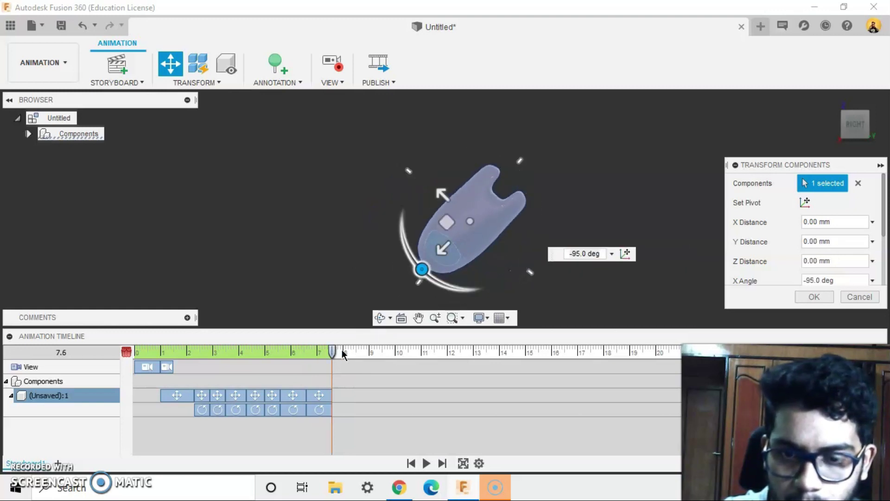
Move the character sideways at 8.8 s and 9.7 s, rotating it about X by -100 degrees and -90 degrees respectively.
left_click_drag(446, 224, 503, 228)
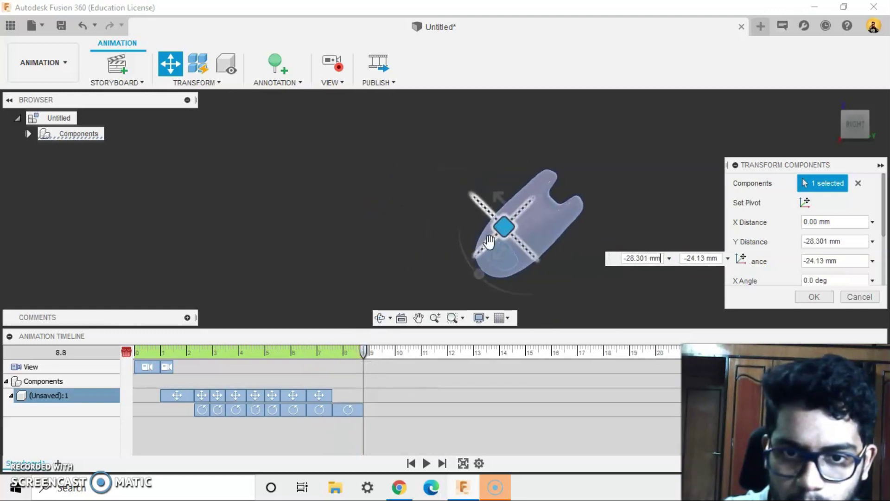
left_click_drag(477, 273, 488, 171)
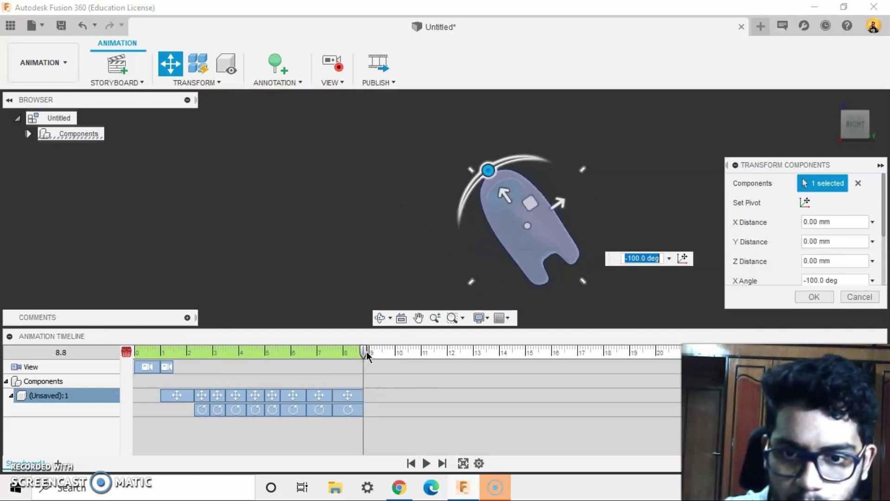
left_click_drag(526, 207, 565, 205)
left_click_drag(525, 170, 619, 186)
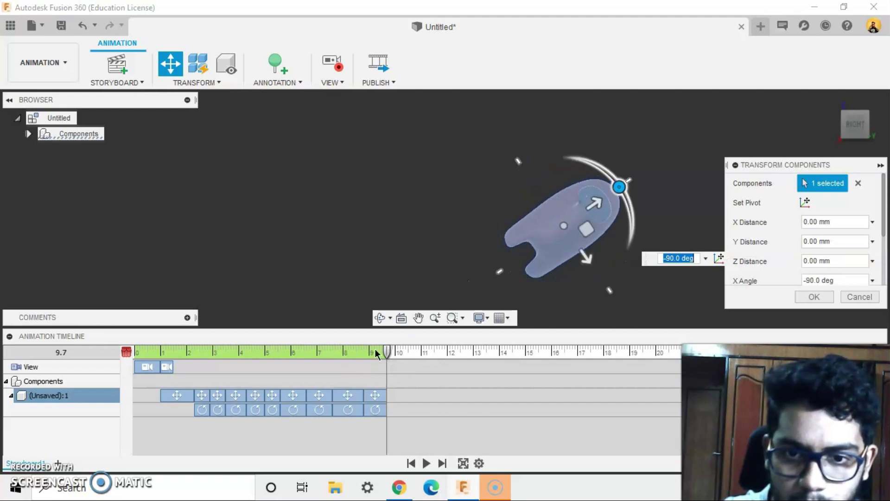
At 10.7 s, move the character sideways and rotate it -95 degrees about X, and move the transform dialog clear of its path.
left_click_drag(389, 353, 413, 353)
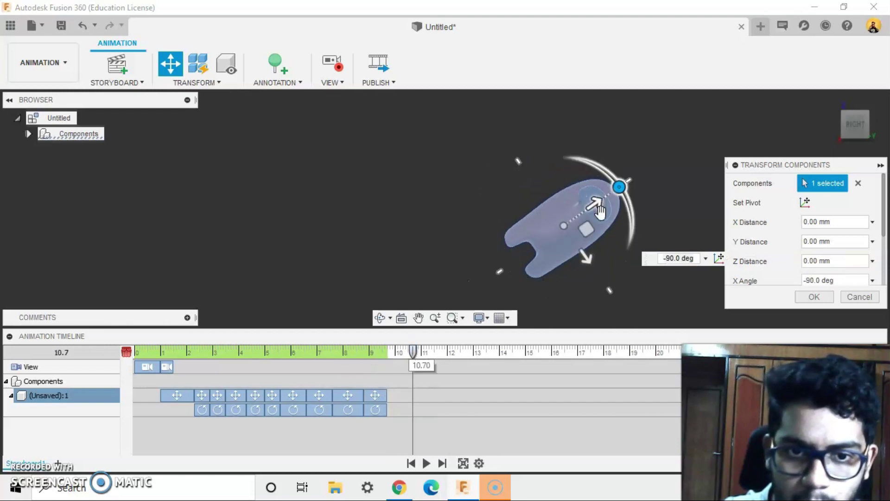
left_click_drag(589, 231, 628, 230)
left_click_drag(660, 187, 648, 298)
left_click_drag(767, 165, 34, 103)
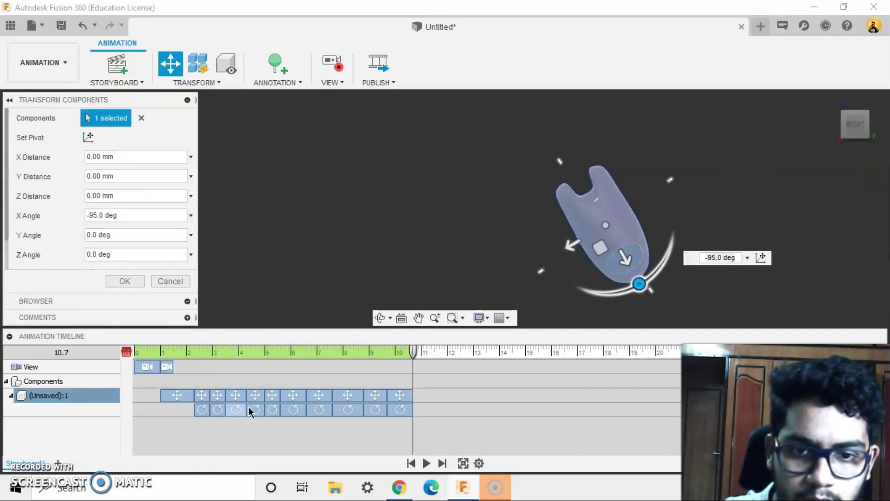
At 11.5 s, move the character about -35.21 mm in Y and 14 mm in Z, and rotate it -85 degrees about X.
left_click_drag(412, 352, 433, 353)
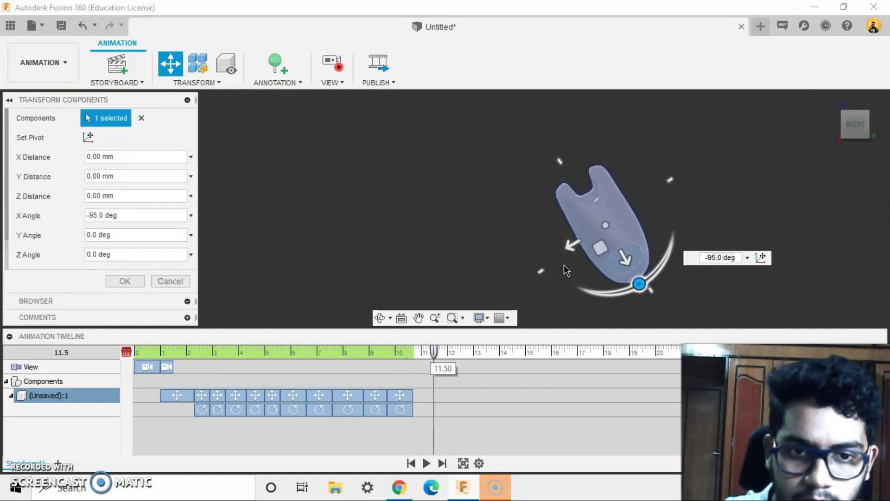
left_click_drag(607, 248, 661, 240)
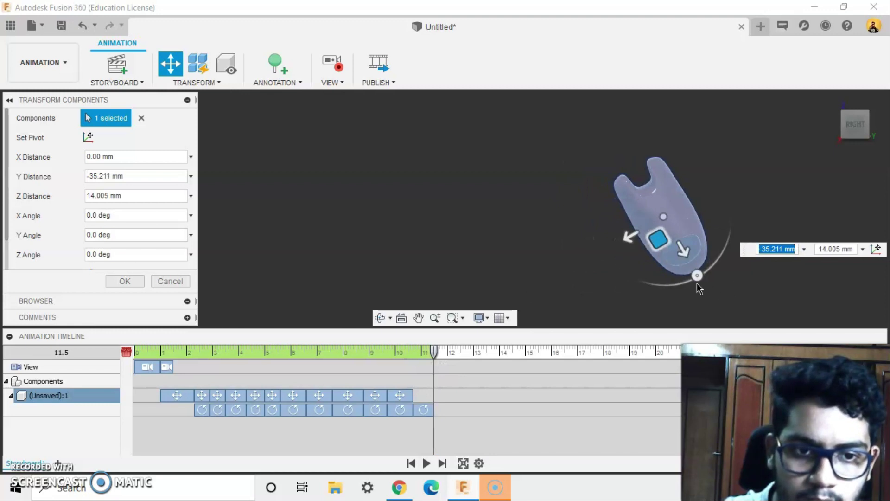
left_click_drag(697, 283, 607, 254)
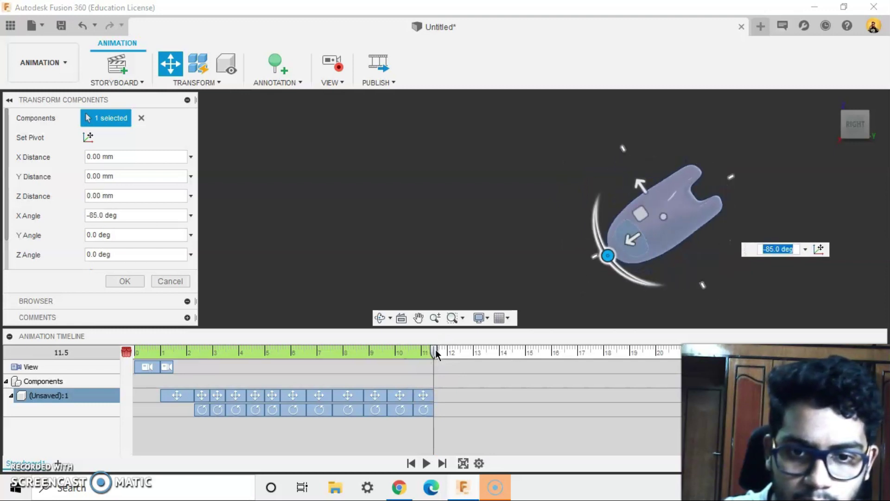
At 12.4 s, move the character about -23.68 mm in Y and -33.82 mm in Z, and rotate it -90 degrees about X.
left_click_drag(436, 353, 457, 353)
left_click_drag(640, 213, 706, 217)
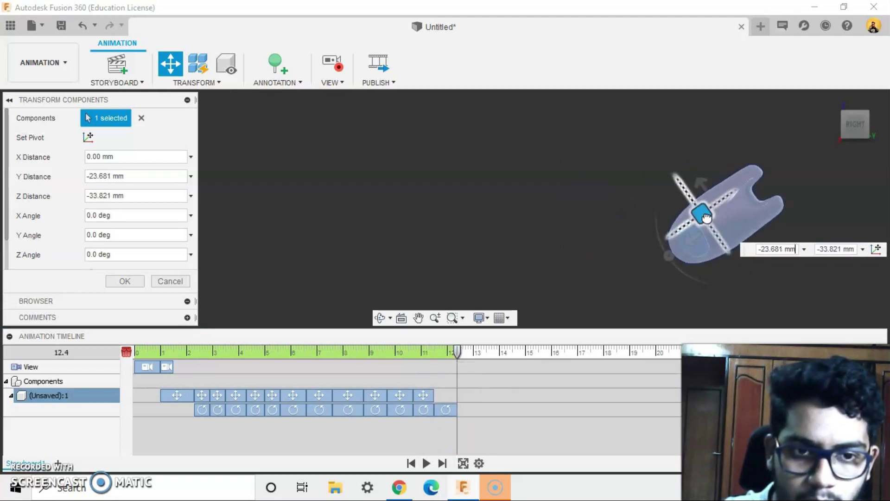
left_click_drag(670, 254, 688, 162)
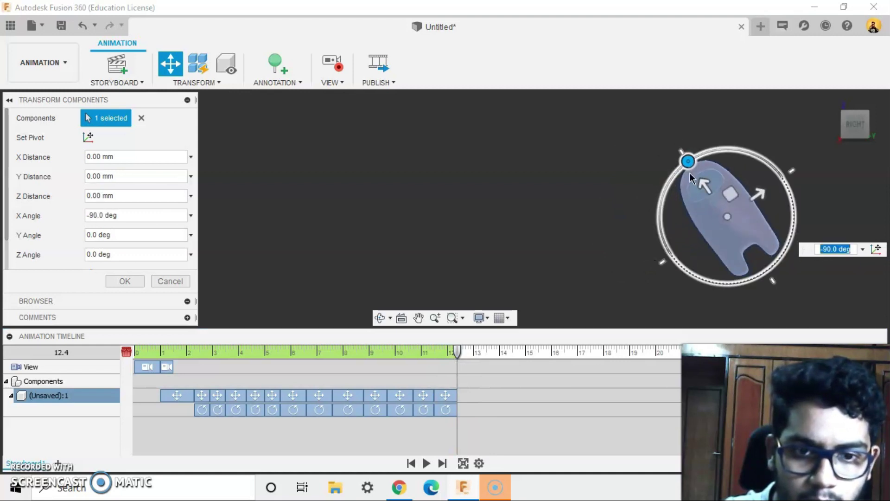
At 12.9 s, move the character about 97.08 mm in Y and -37.63 mm in Z toward the view's edge, and finish the transform.
left_click(471, 354)
left_click_drag(732, 214, 885, 155)
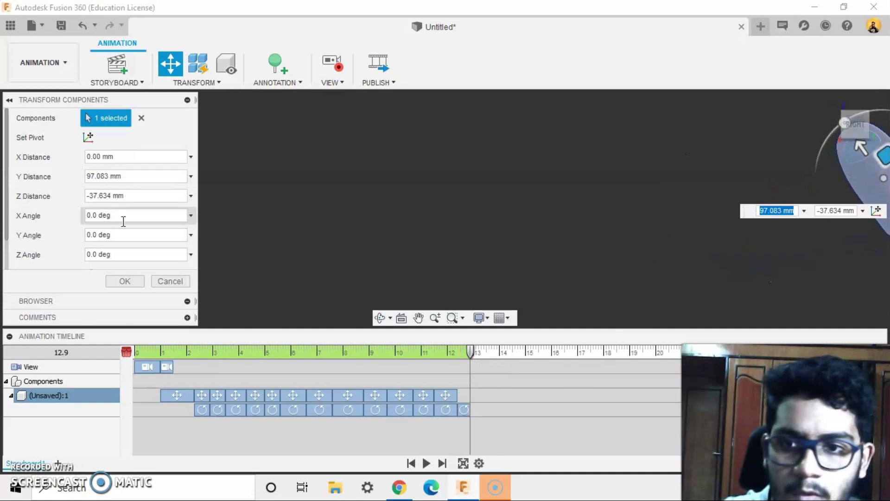
left_click(125, 280)
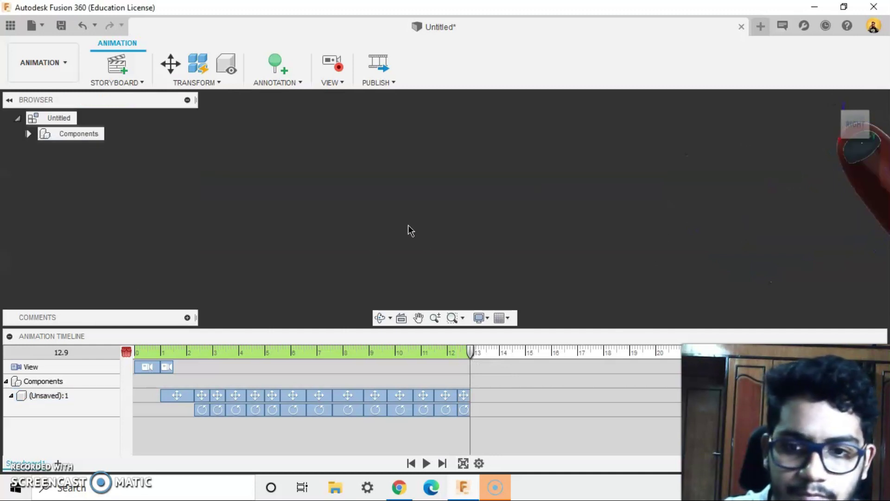
Play the whole animation from the start with the timeline collapsed to review the character's tumbling motion.
key("space")
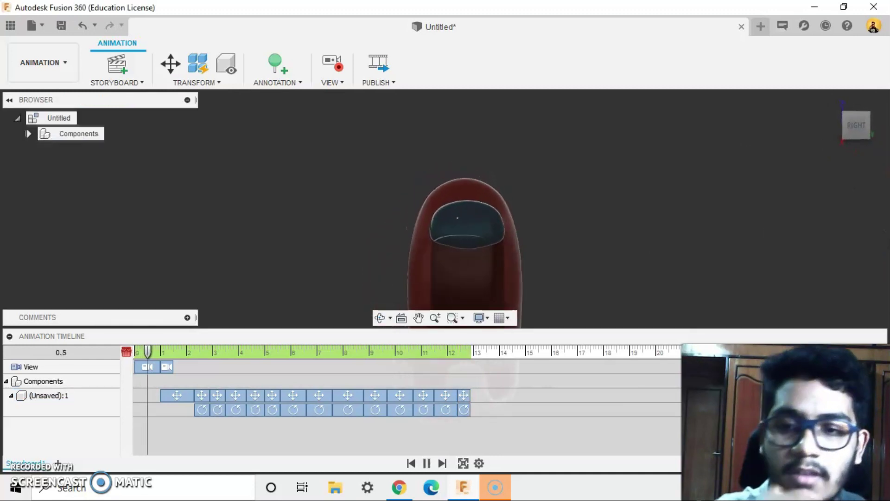
left_click(9, 336)
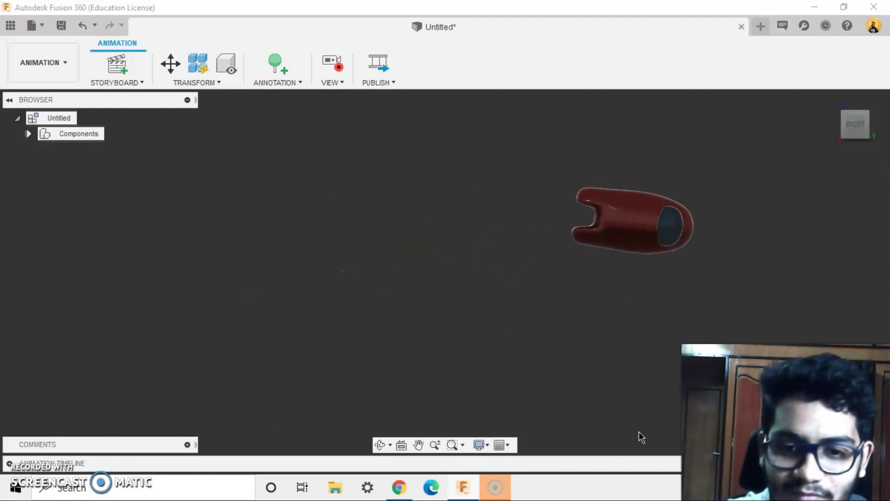
left_click(10, 463)
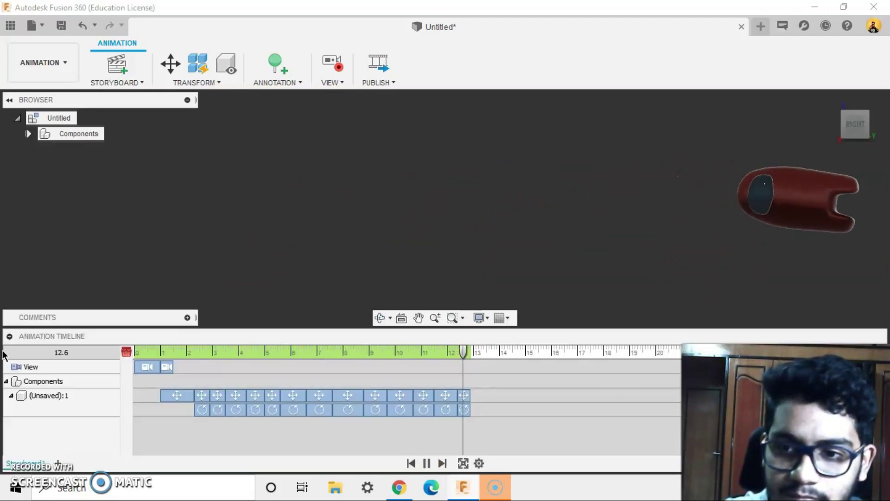
left_click(10, 336)
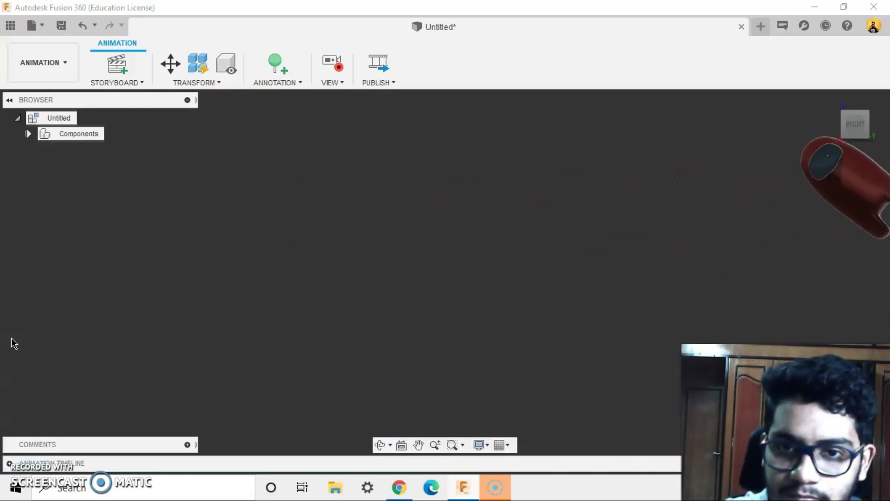
Publish the animation as an AVI video named "among us", saved to the among us folder on the computer.
left_click(383, 67)
left_click(576, 330)
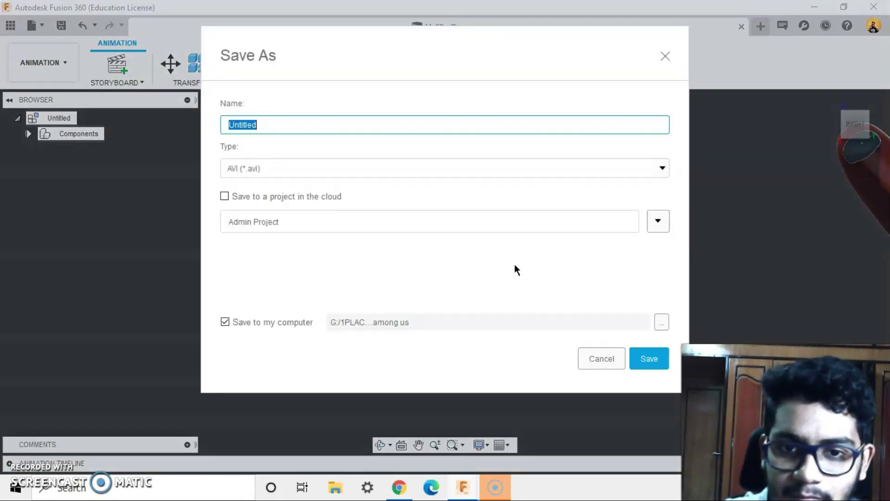
type("a")
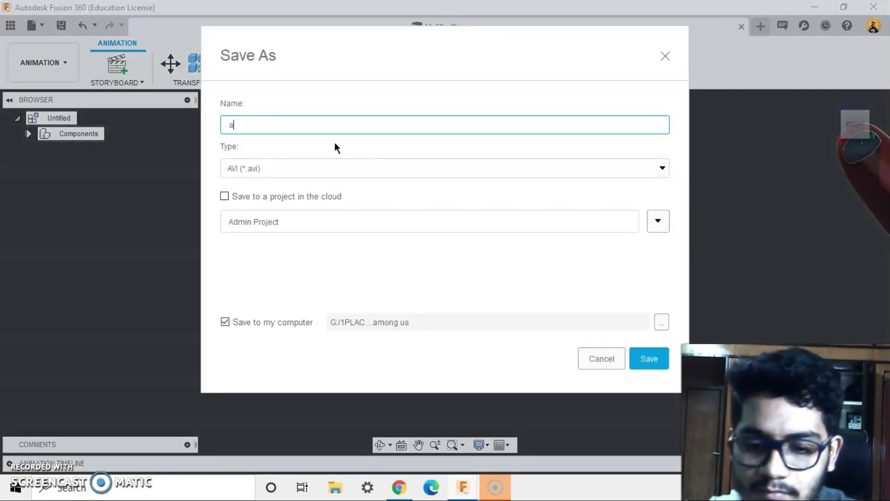
type("mong us")
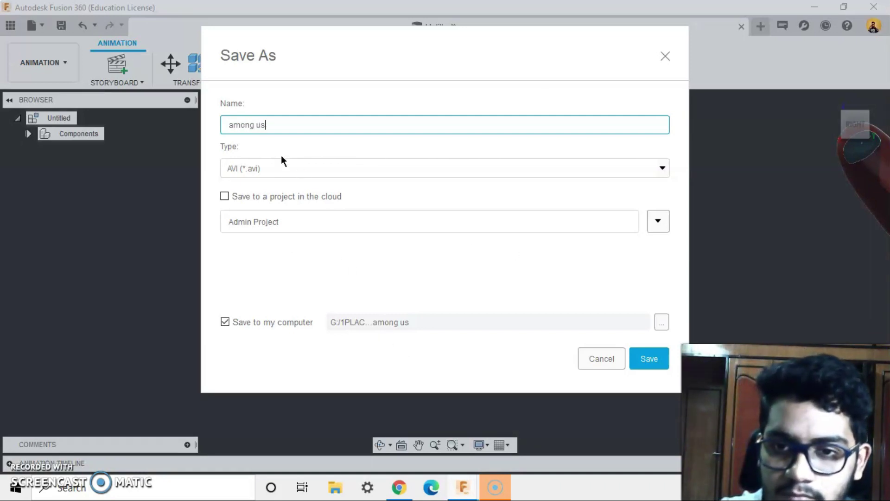
left_click(556, 169)
left_click(367, 186)
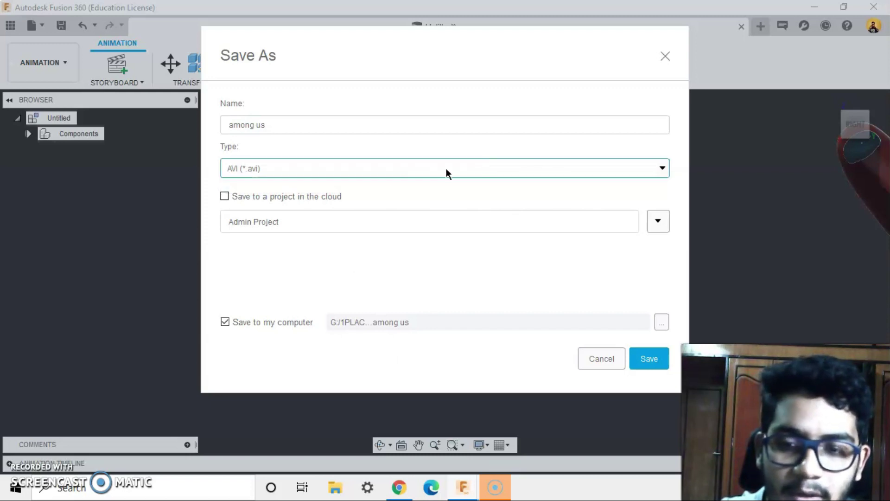
left_click(651, 361)
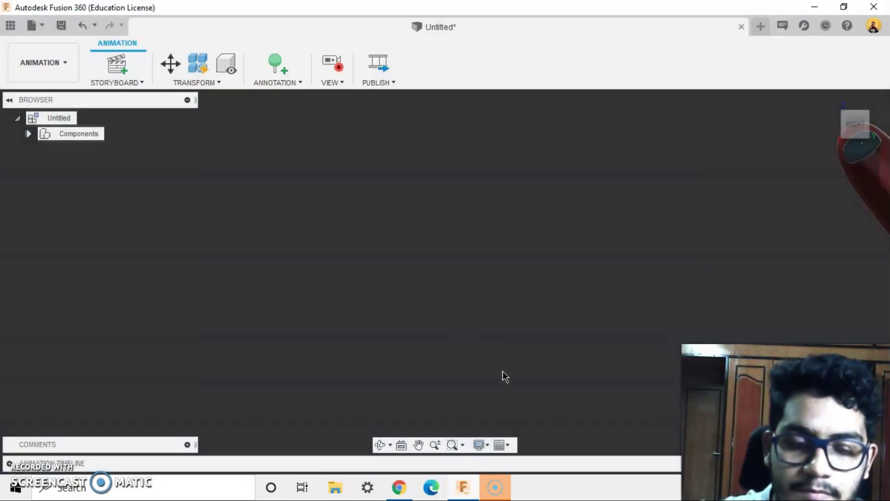